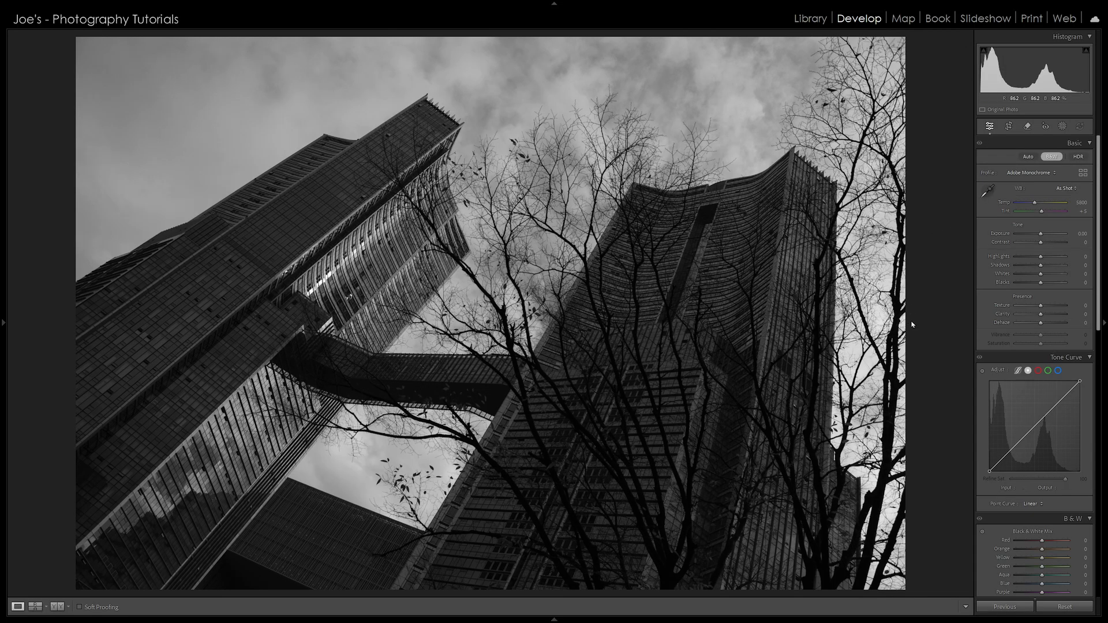
Turn on Remove Chromatic Aberration and Enable Profile Corrections in the photo's lens corrections
scroll(1098, 187, down, 1)
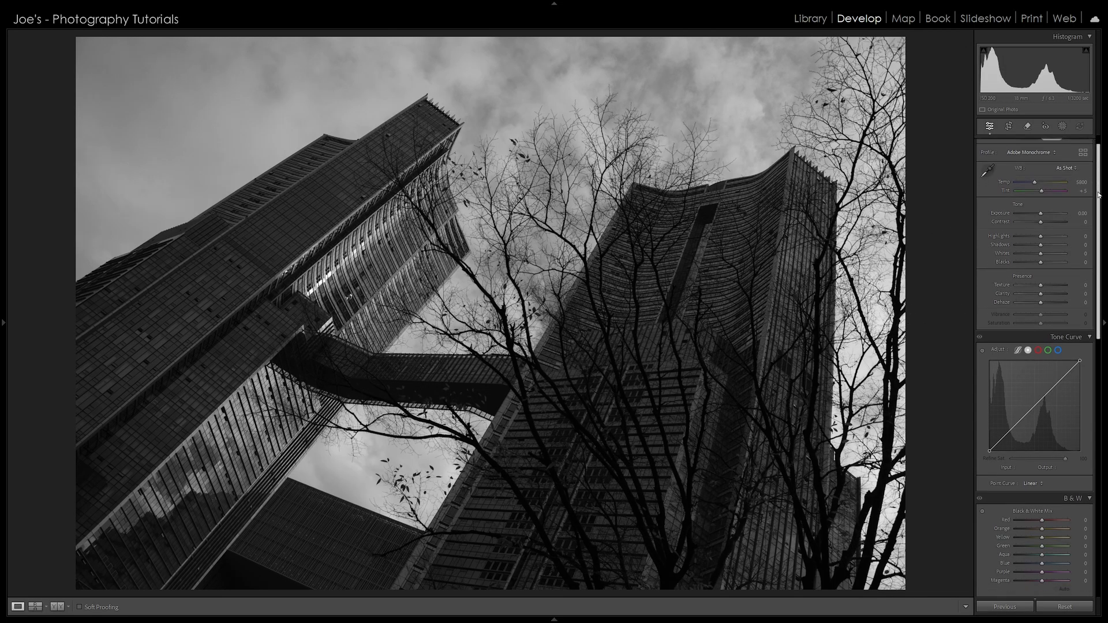
scroll(1098, 190, down, 10)
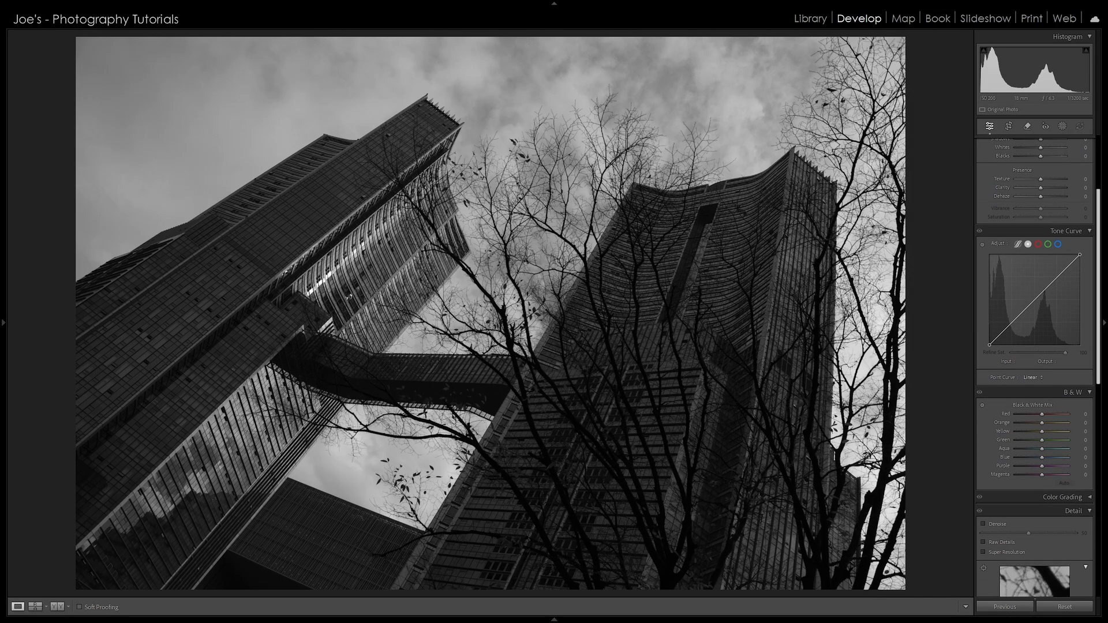
scroll(1098, 189, down, 8)
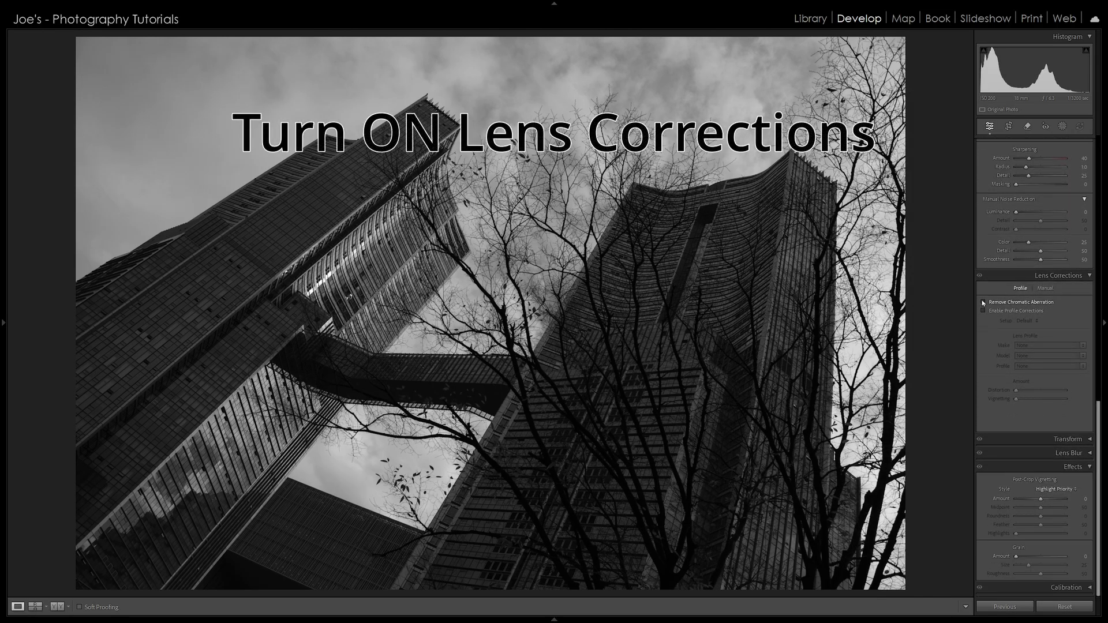
click(983, 302)
click(984, 311)
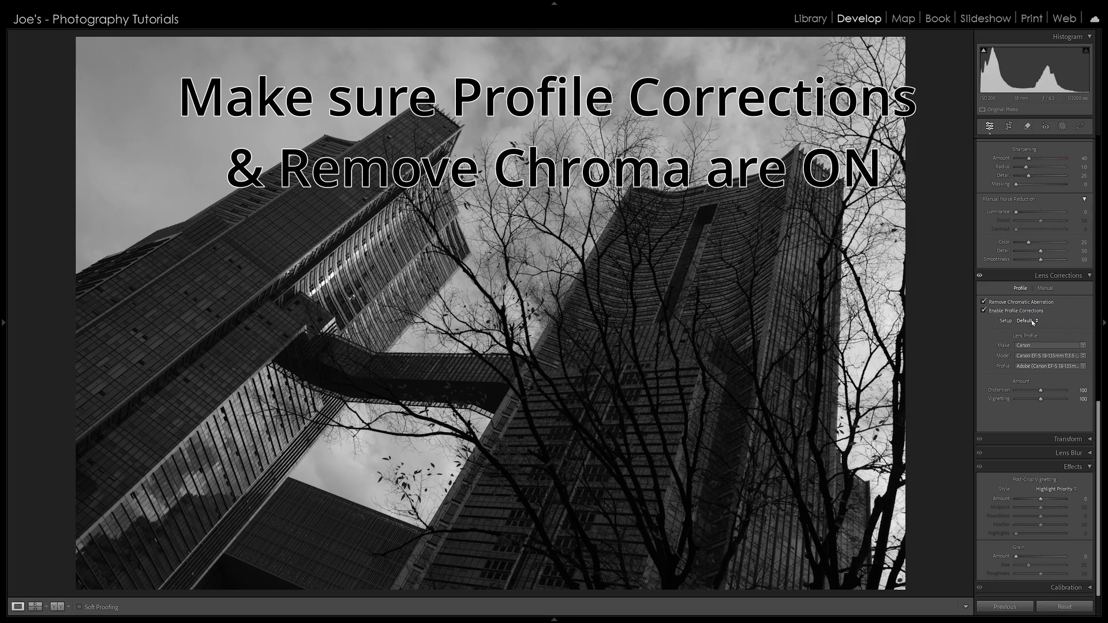
Set the sharpening Radius to 1.5, checking its edge preview with the photo zoomed in
drag(1100, 407, 1100, 392)
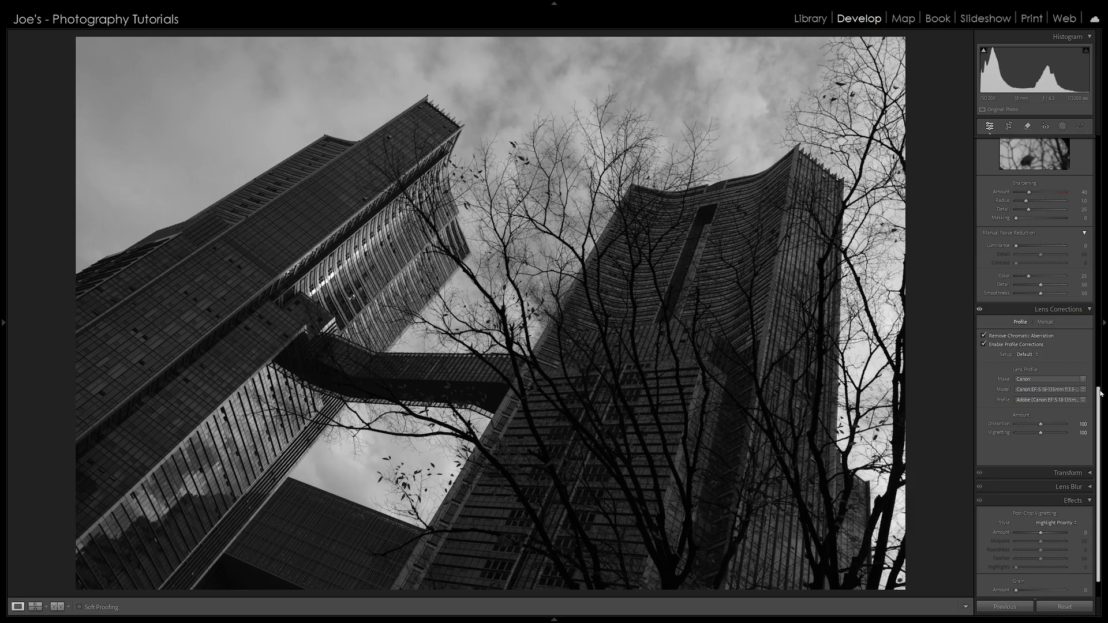
drag(1100, 393, 1104, 313)
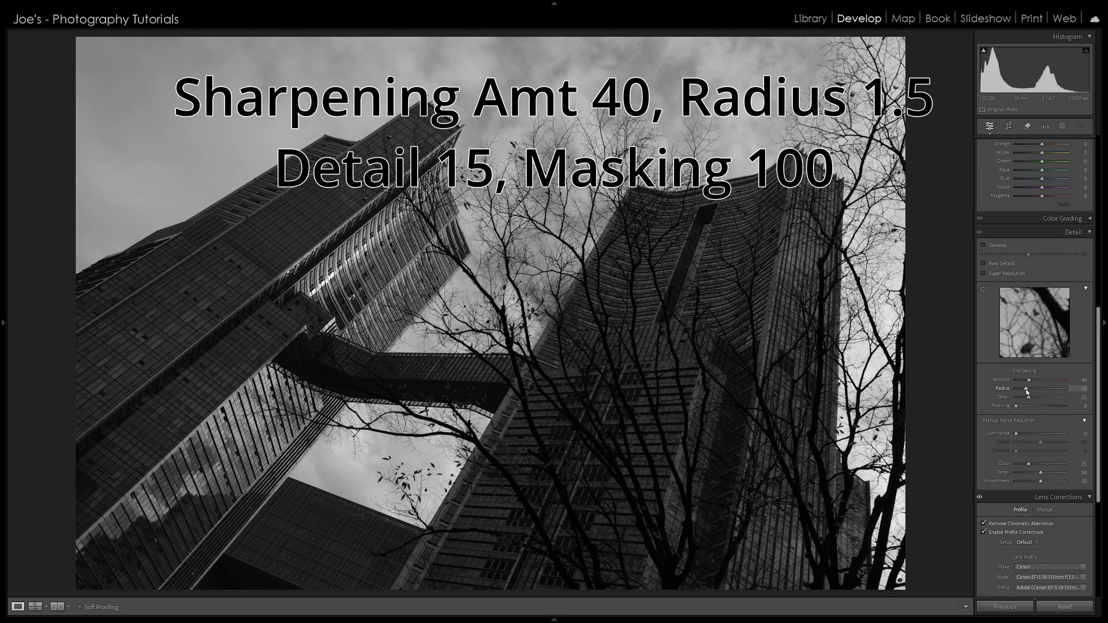
alt+click(1027, 391)
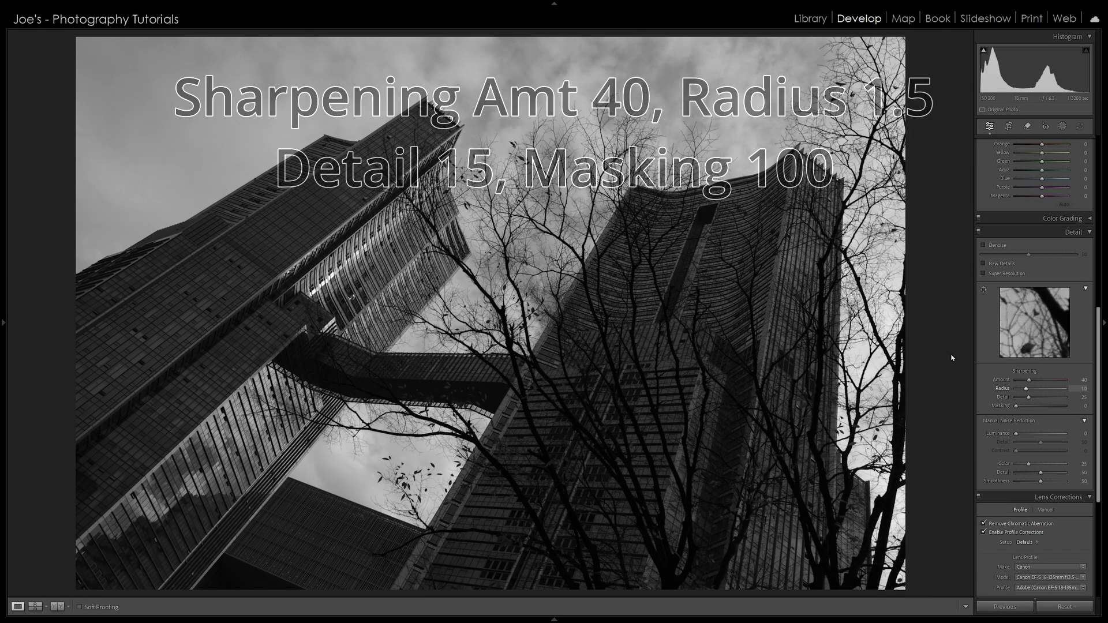
click(522, 217)
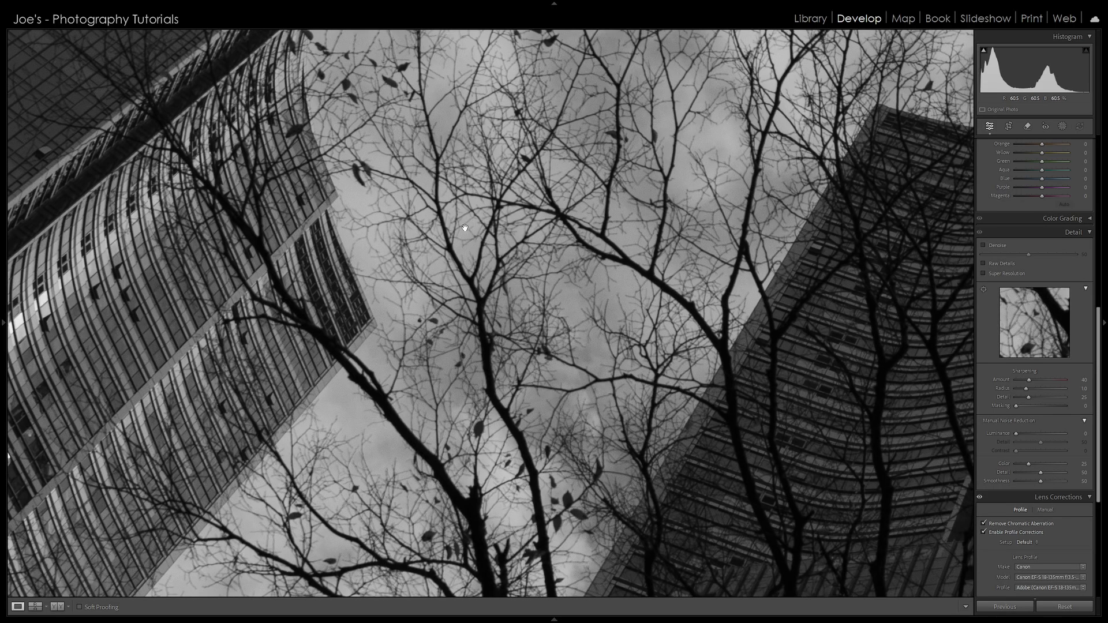
alt+click(1027, 390)
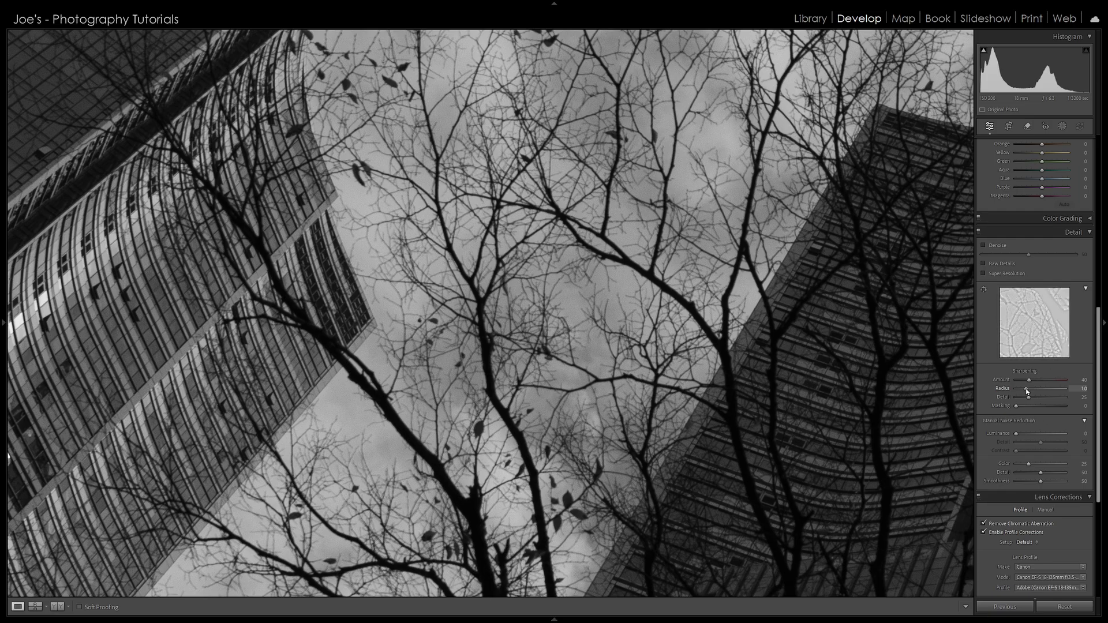
drag(1027, 391, 1032, 391)
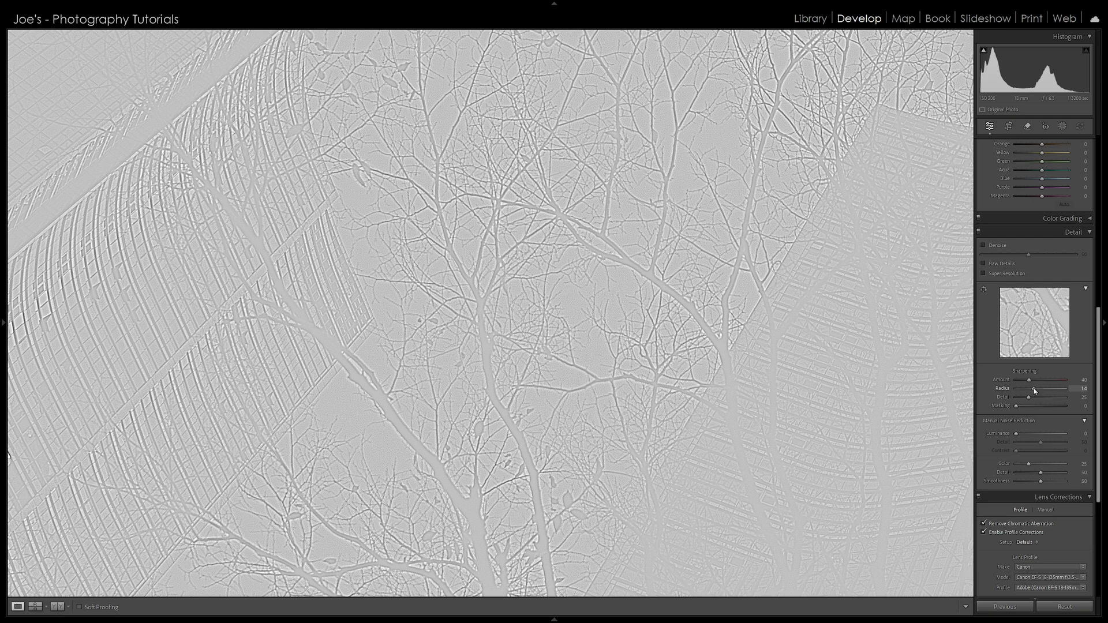
drag(1035, 390, 1035, 390)
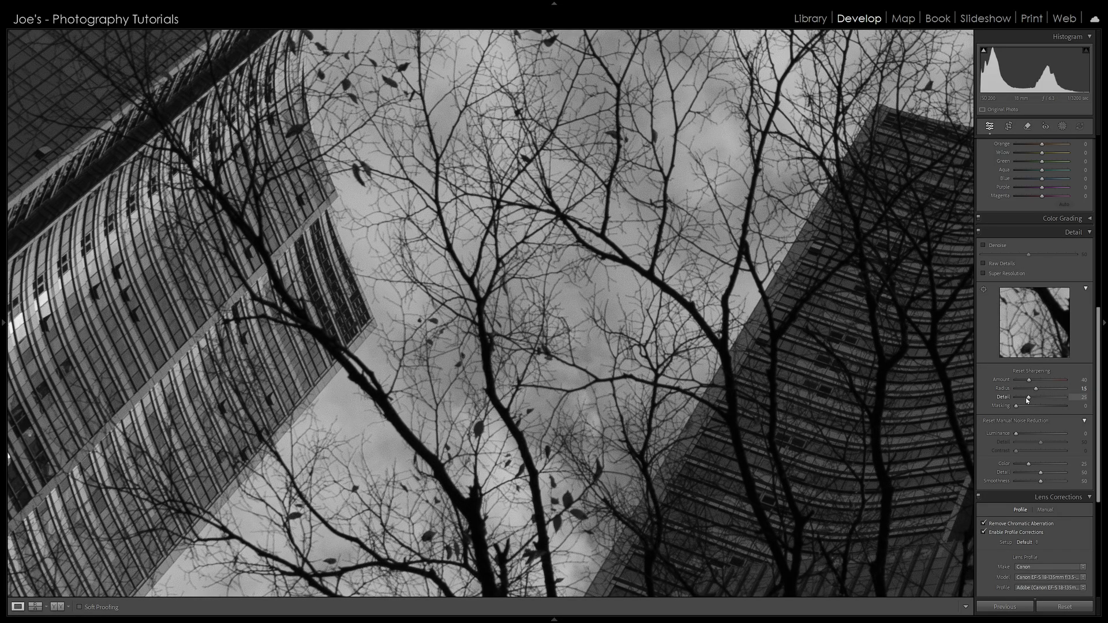
Set the sharpening Detail to 15 and Masking to 100 while previewing their effect on the photo
drag(1027, 399, 1027, 399)
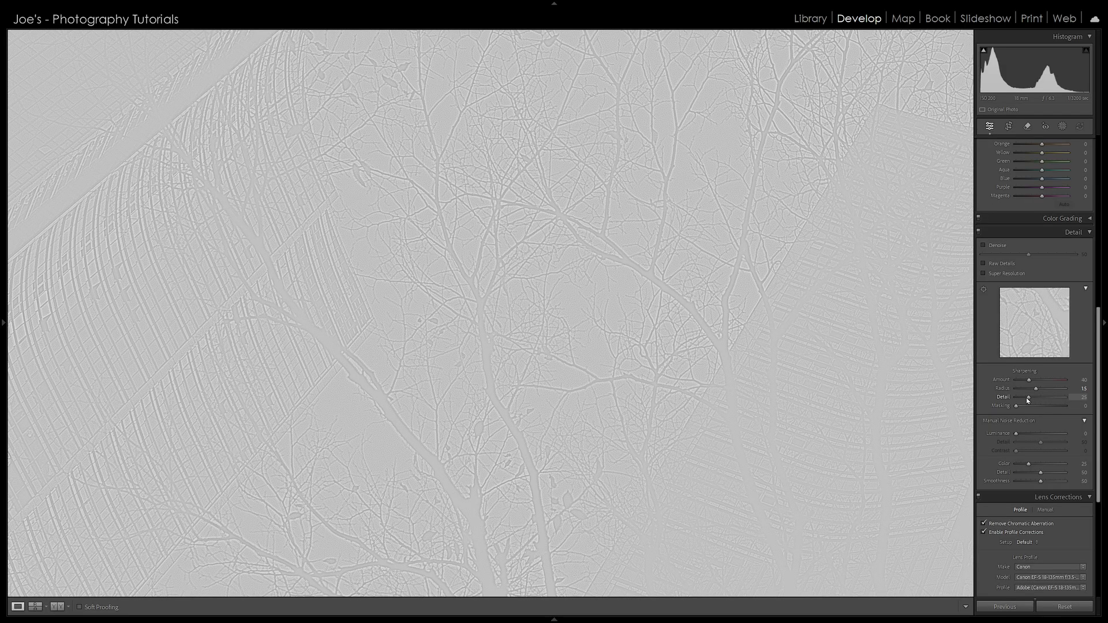
drag(1027, 399, 1018, 397)
drag(1020, 396, 1020, 395)
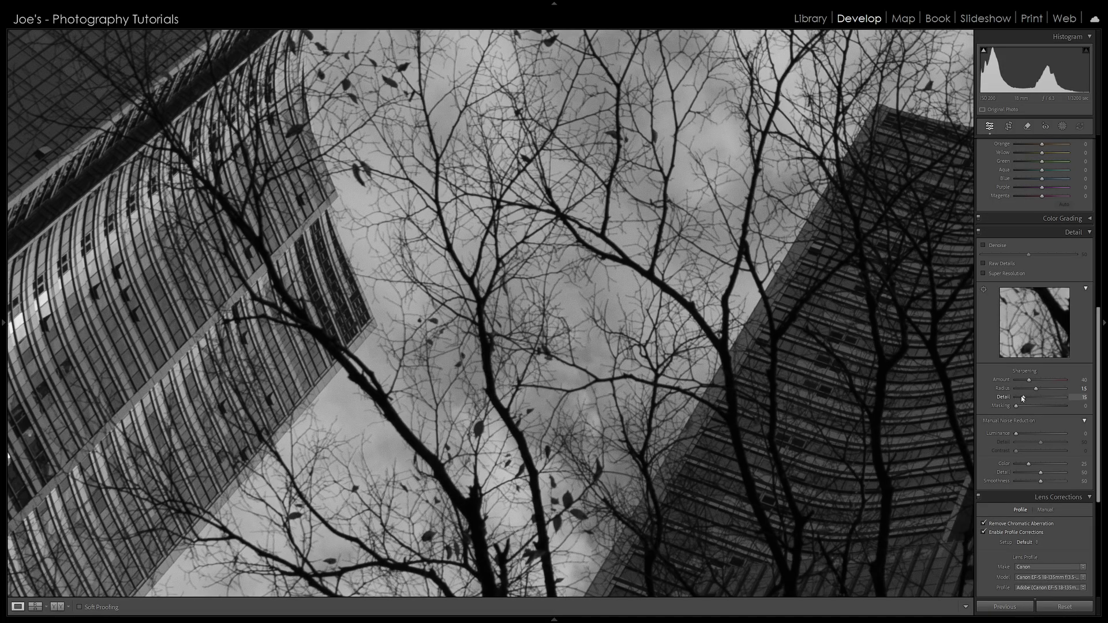
alt+click(1016, 407)
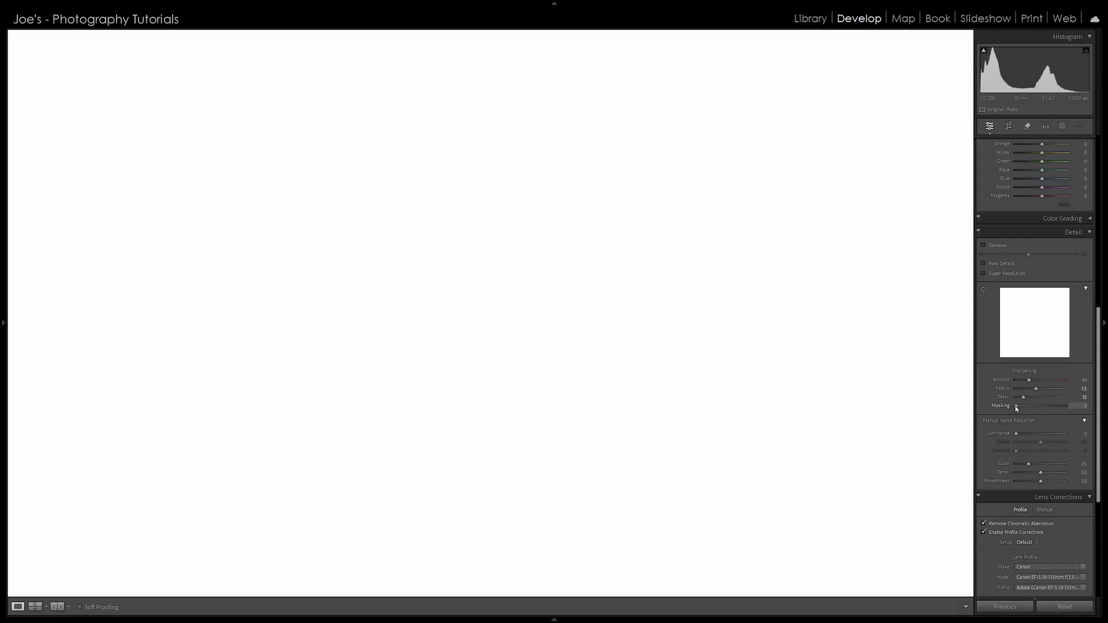
mouse_move(1017, 408)
mouse_down()
mouse_move(1047, 405)
mouse_move(1010, 406)
mouse_up()
drag(1010, 406, 1086, 406)
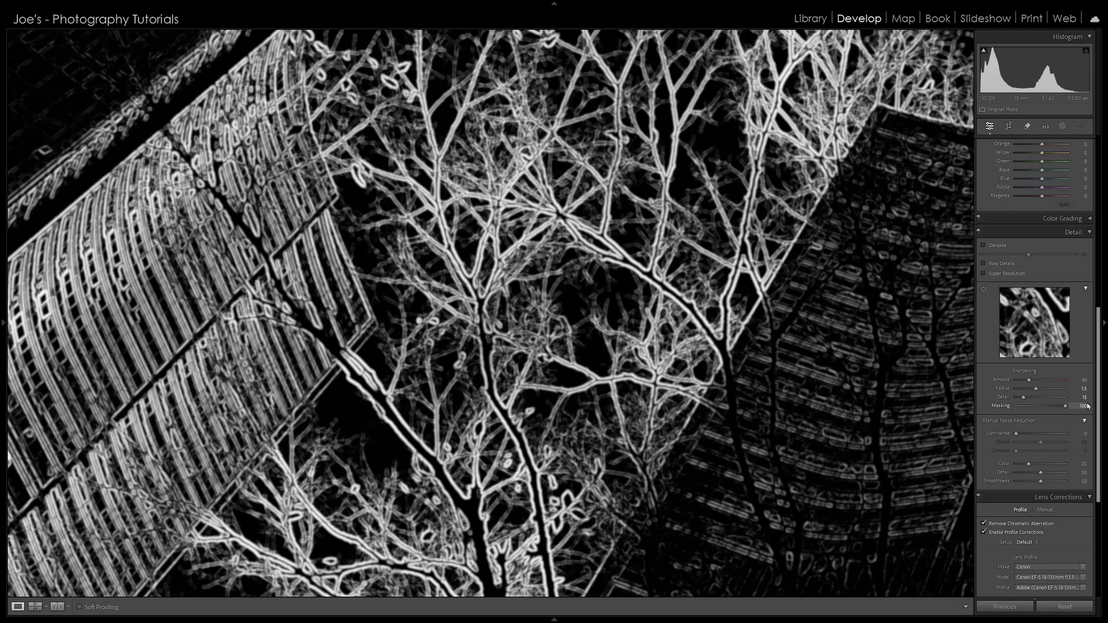
drag(1088, 406, 1087, 406)
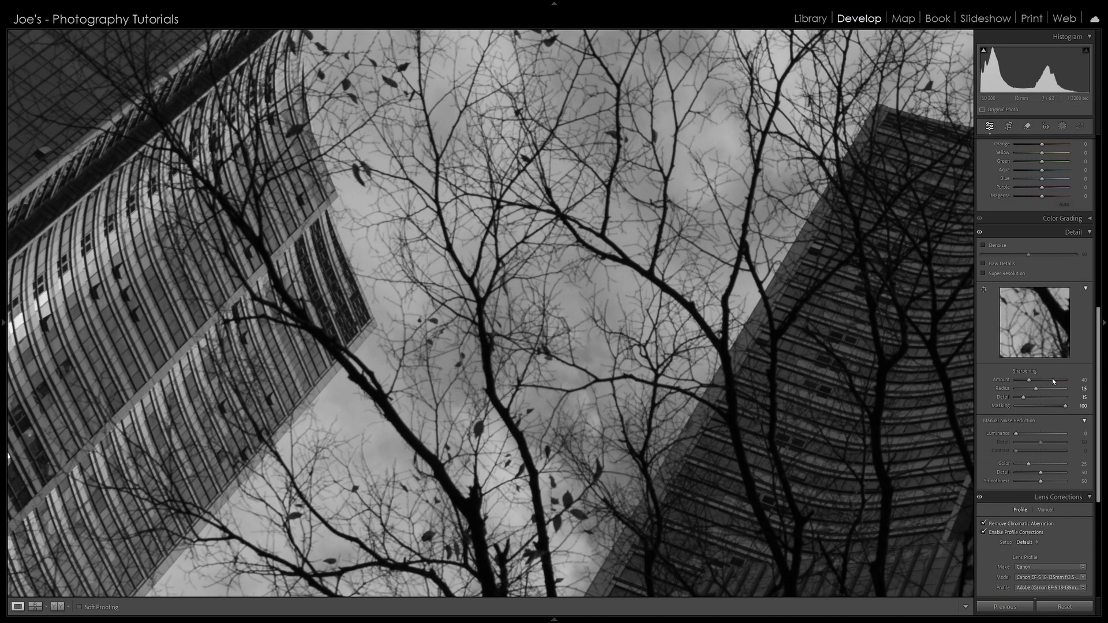
Set manual noise reduction to Luminance 40, luminance Detail 40 and Color 40, and return to the full photo view
scroll(1053, 431, down, 3)
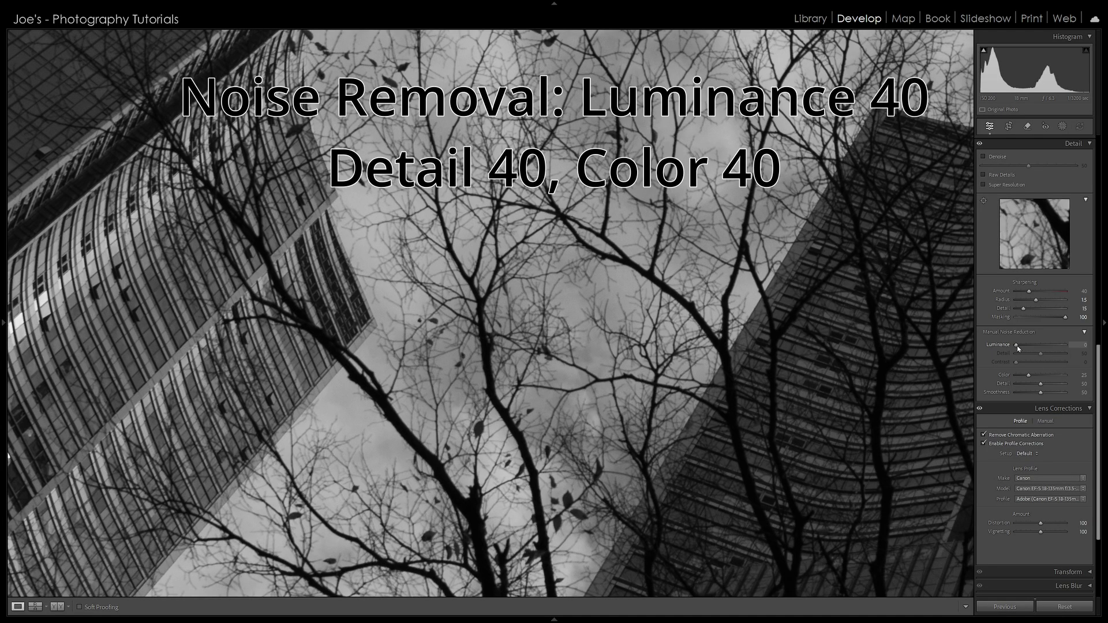
drag(1019, 345, 1032, 345)
drag(1038, 355, 1034, 357)
drag(1030, 376, 1036, 376)
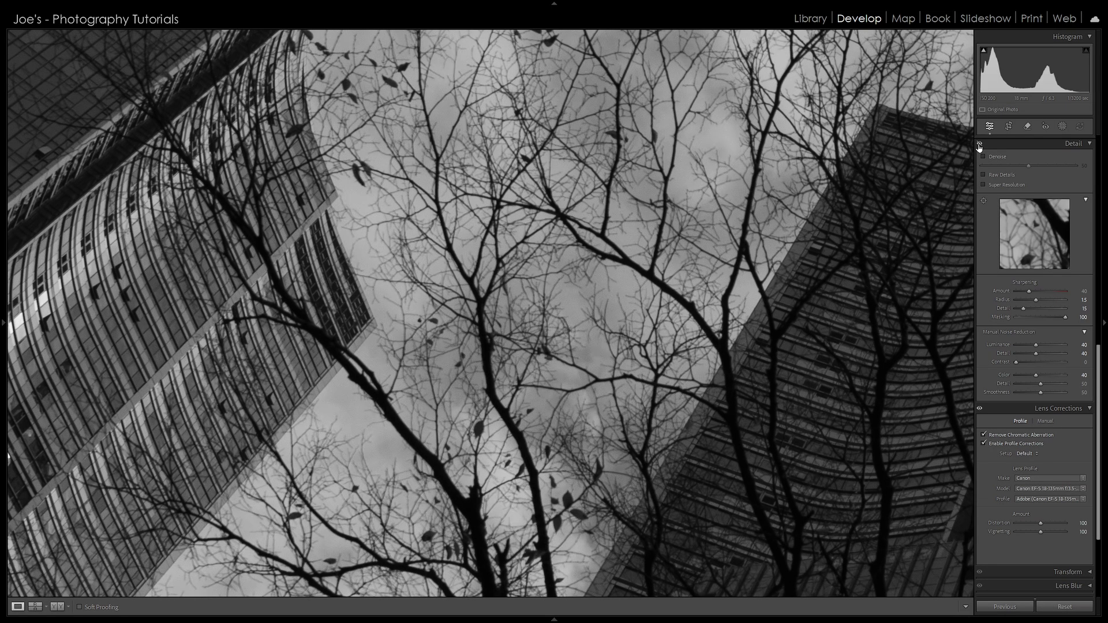
click(432, 303)
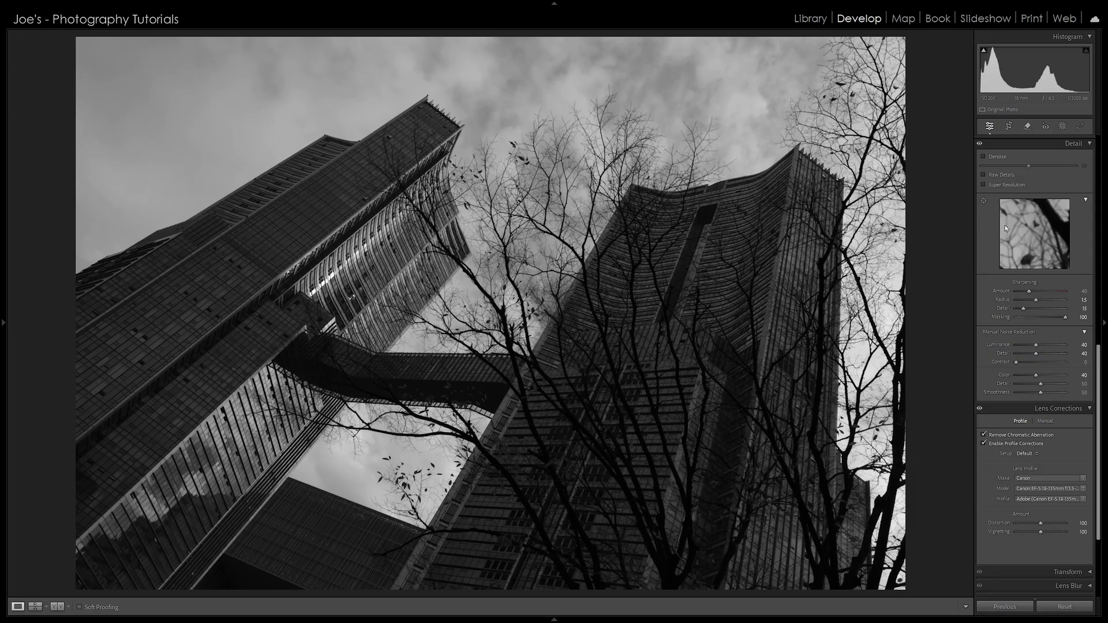
Set the basic tone values to Contrast +30, Highlights -81, Shadows +75 and Whites +60
drag(1102, 338, 1093, 141)
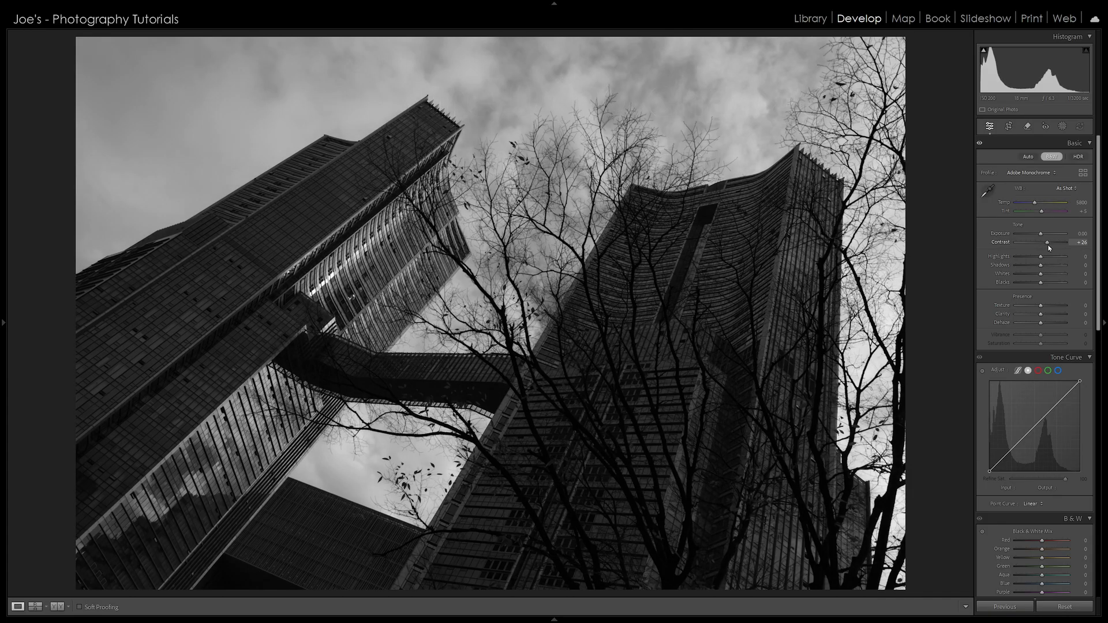
drag(1041, 244, 1049, 248)
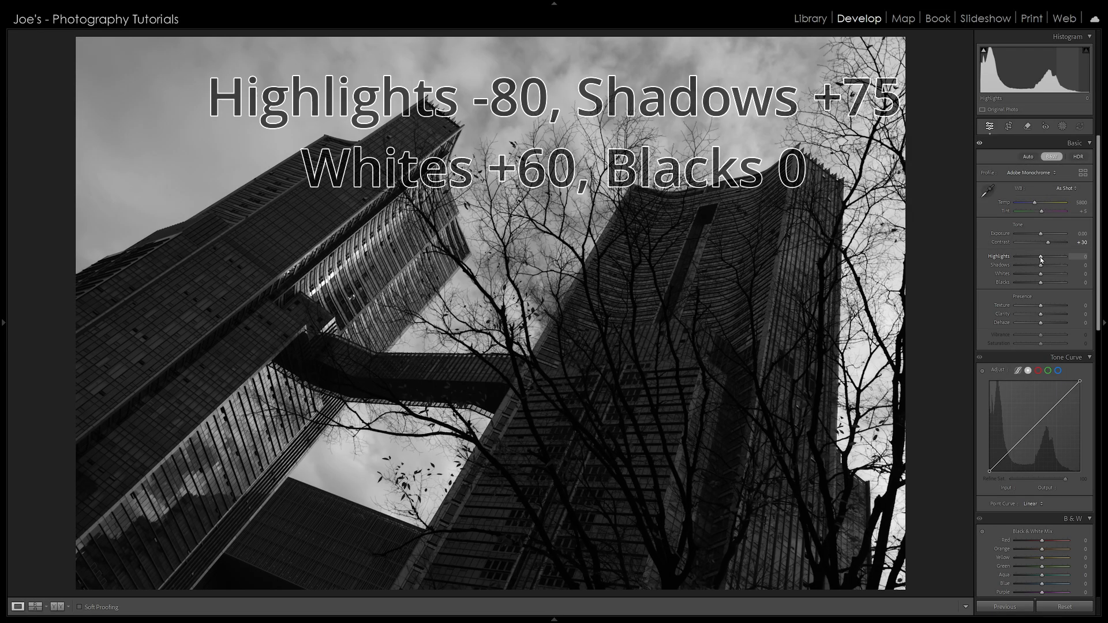
drag(1041, 259, 1021, 261)
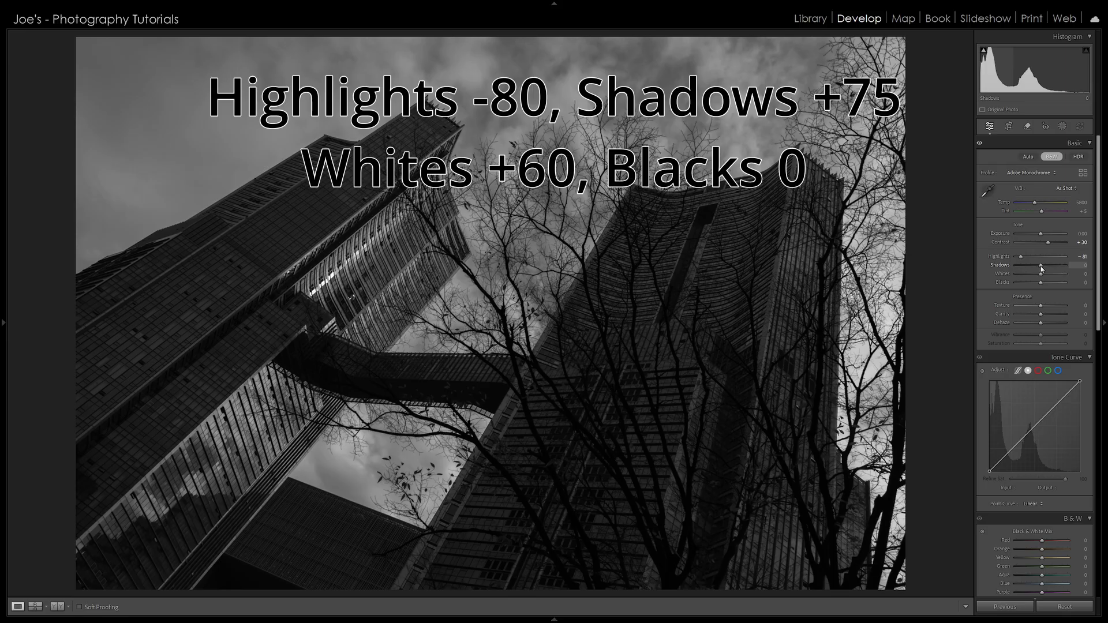
drag(1041, 268, 1060, 271)
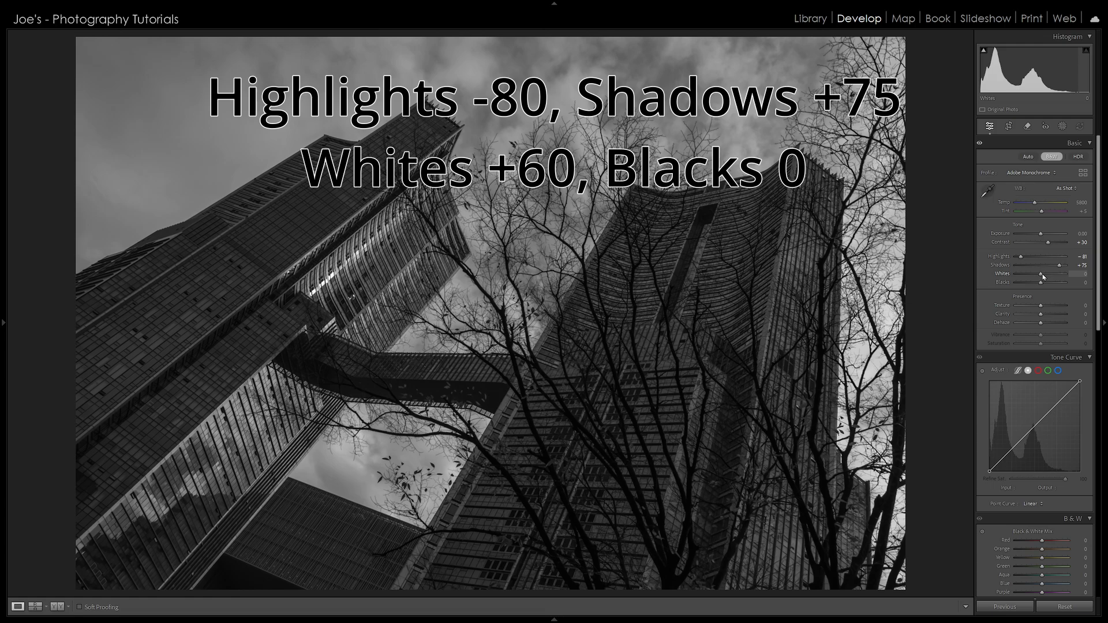
drag(1043, 277, 1058, 278)
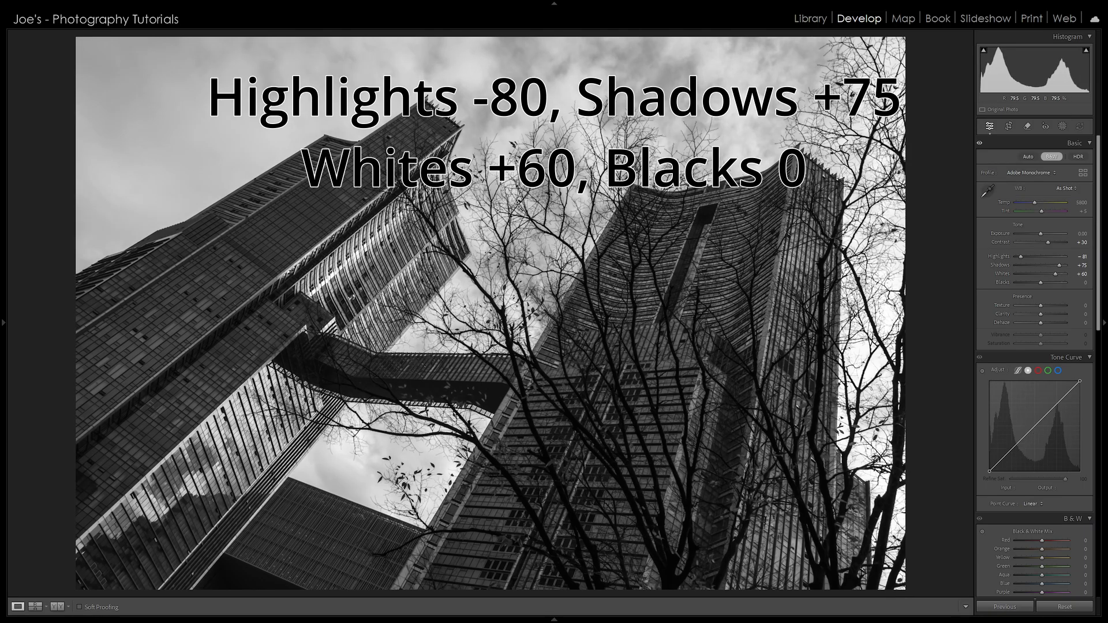
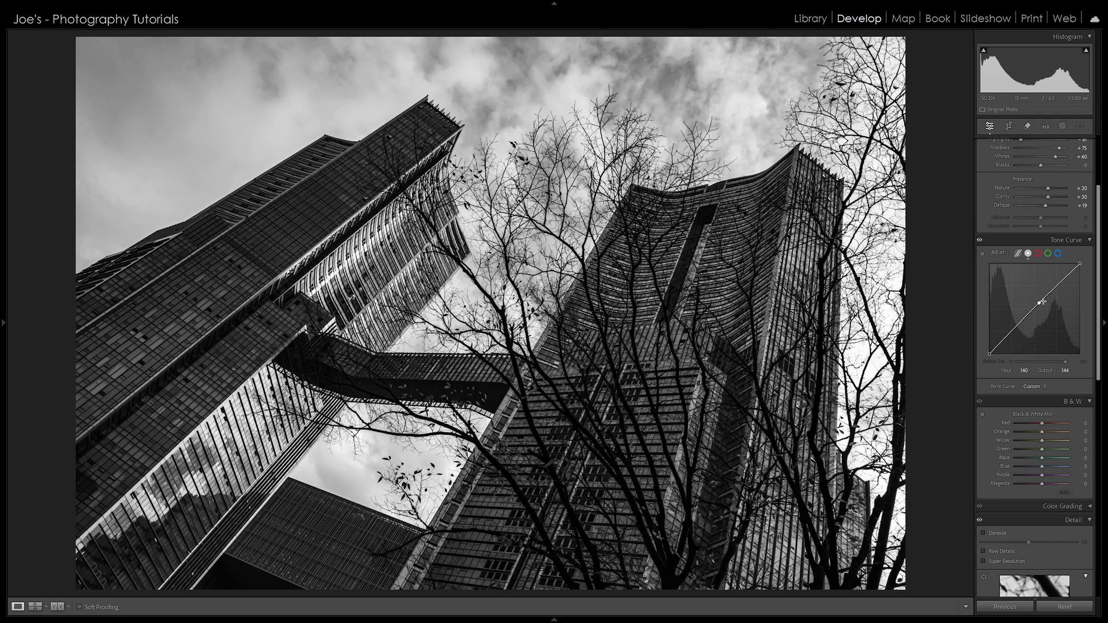
Add a tone curve point with input 150 and output 175, and compare the photo with and without the curve
drag(1039, 304, 1043, 297)
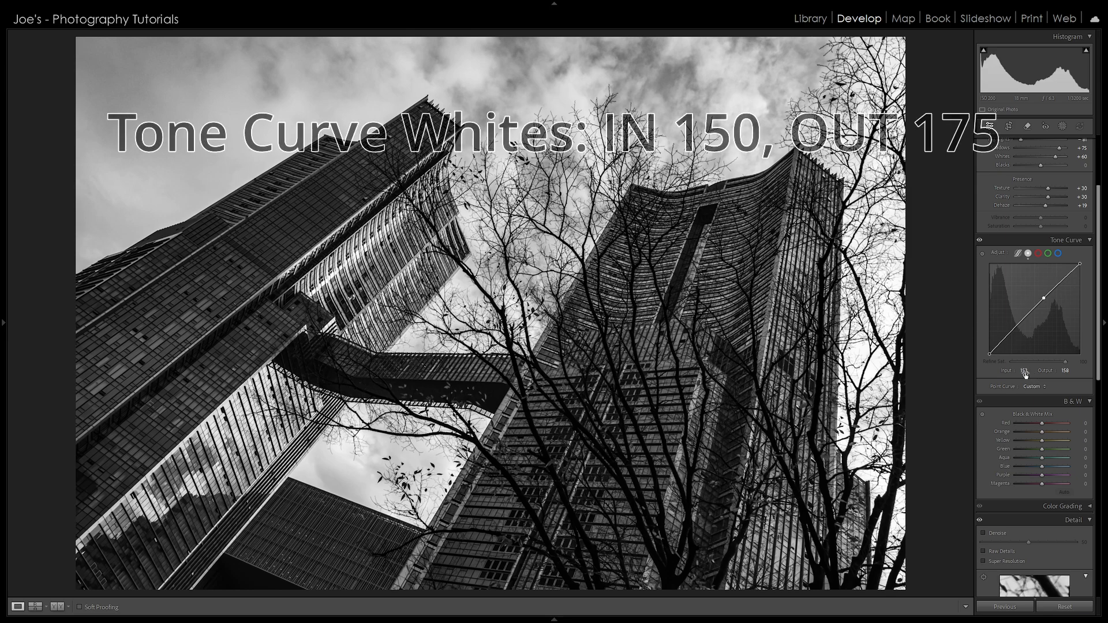
drag(1025, 374, 1021, 374)
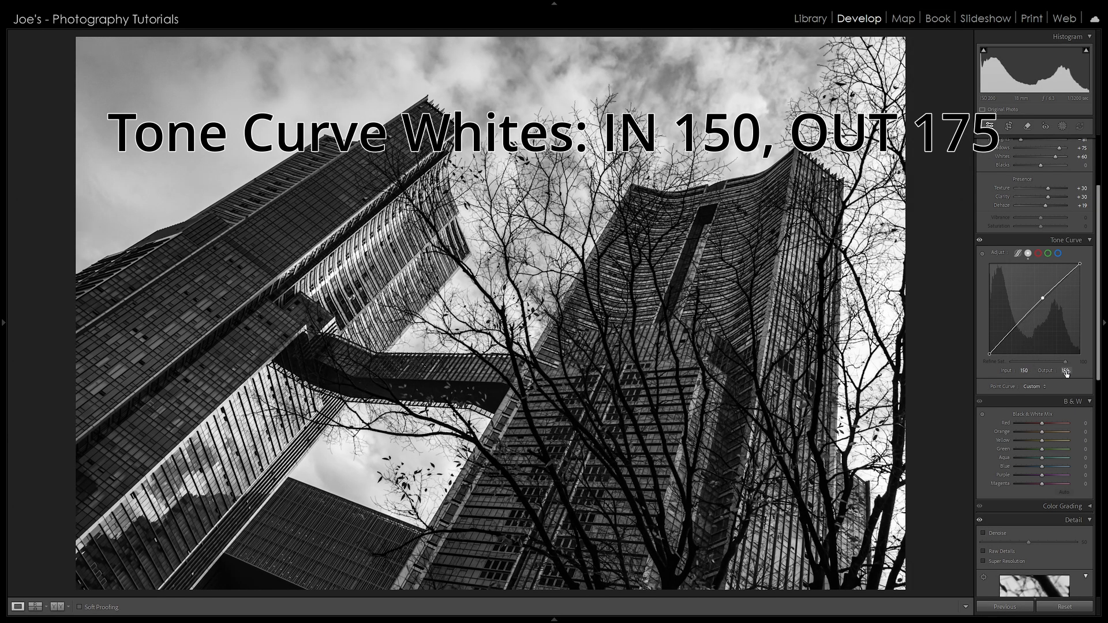
click(1066, 373)
text(163)
key(Return)
key(Up)
key(Up)
key(Up)
key(Up)
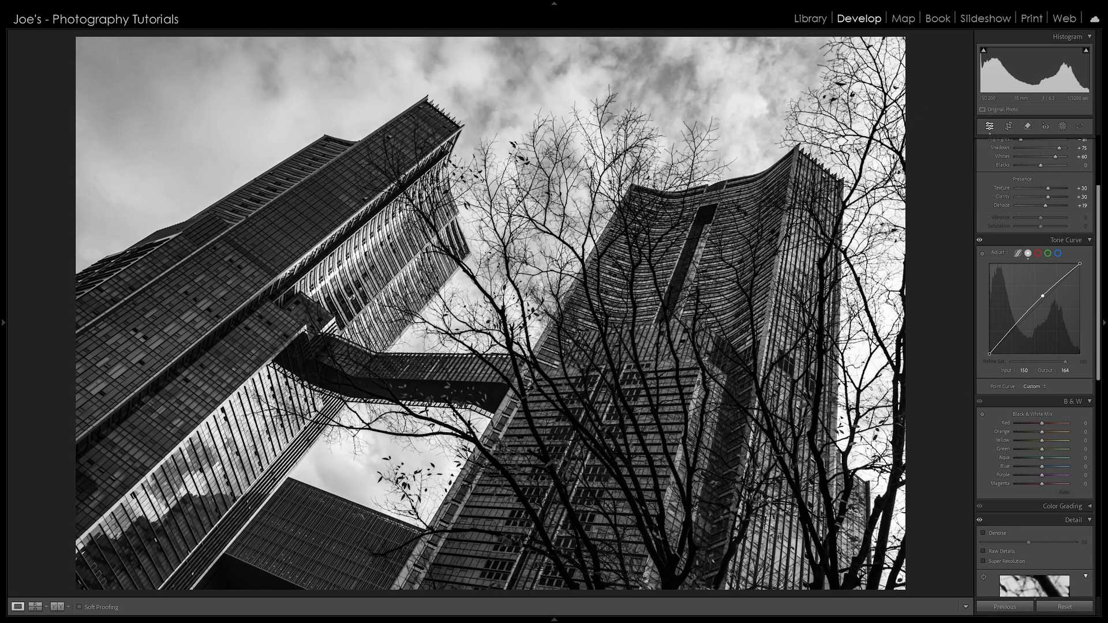
key(Up)
key(Up)
key(Up)
key(Up)
key(Up)
key(Up)
key(Up)
key(Up)
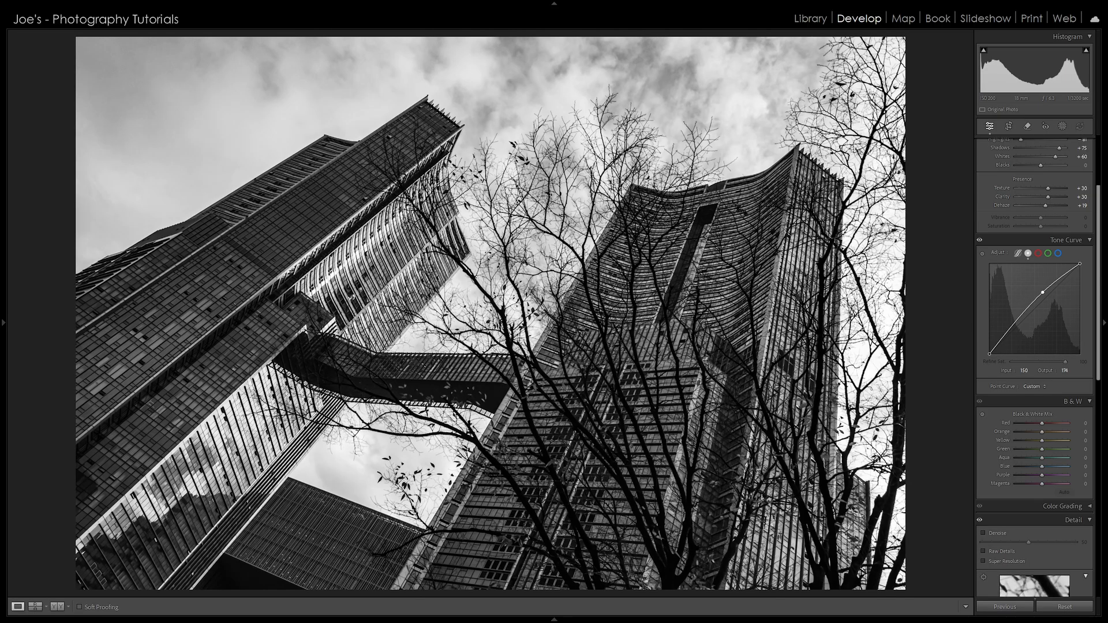
click(978, 240)
click(978, 240)
click(978, 240)
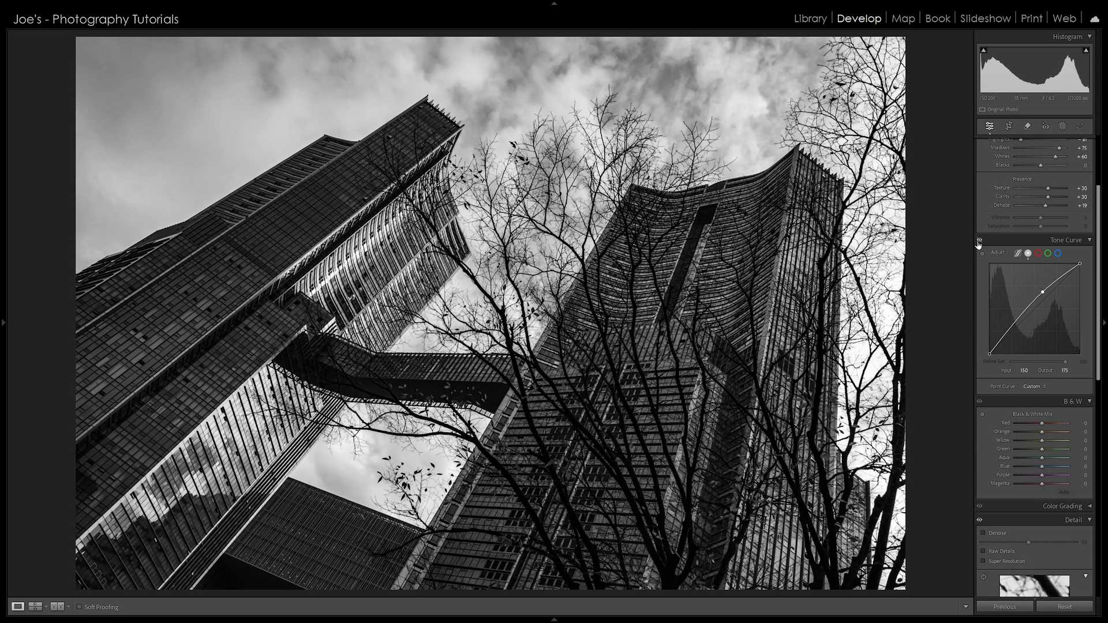
click(979, 240)
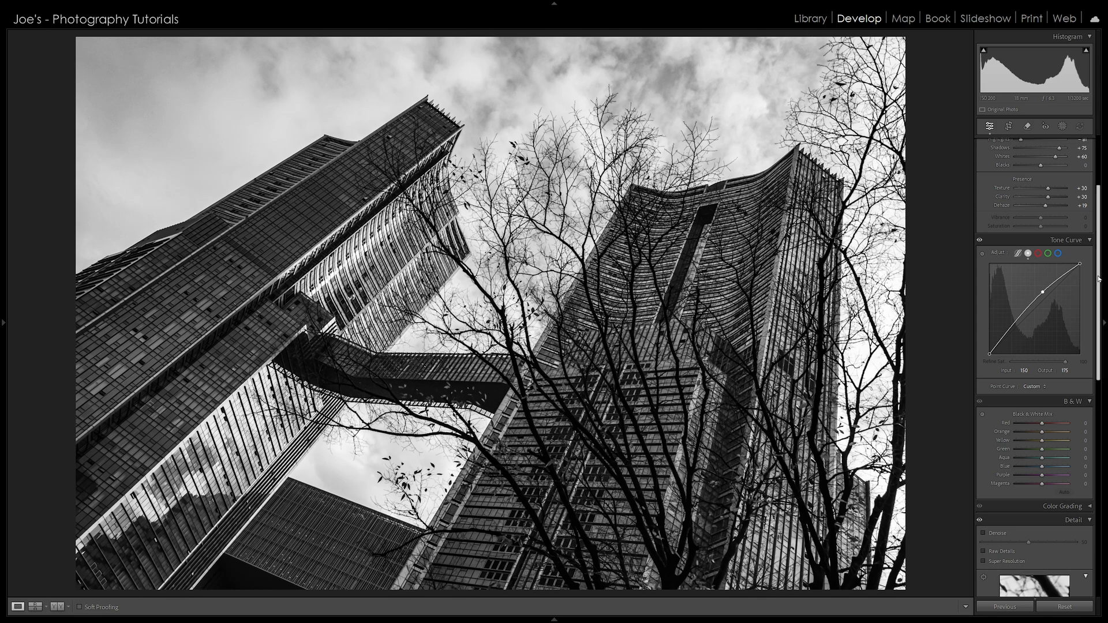
Set the black and white mix to Orange -25, Yellow -40 and Green -25, and inspect the branches and facade up close
scroll(1098, 279, down, 5)
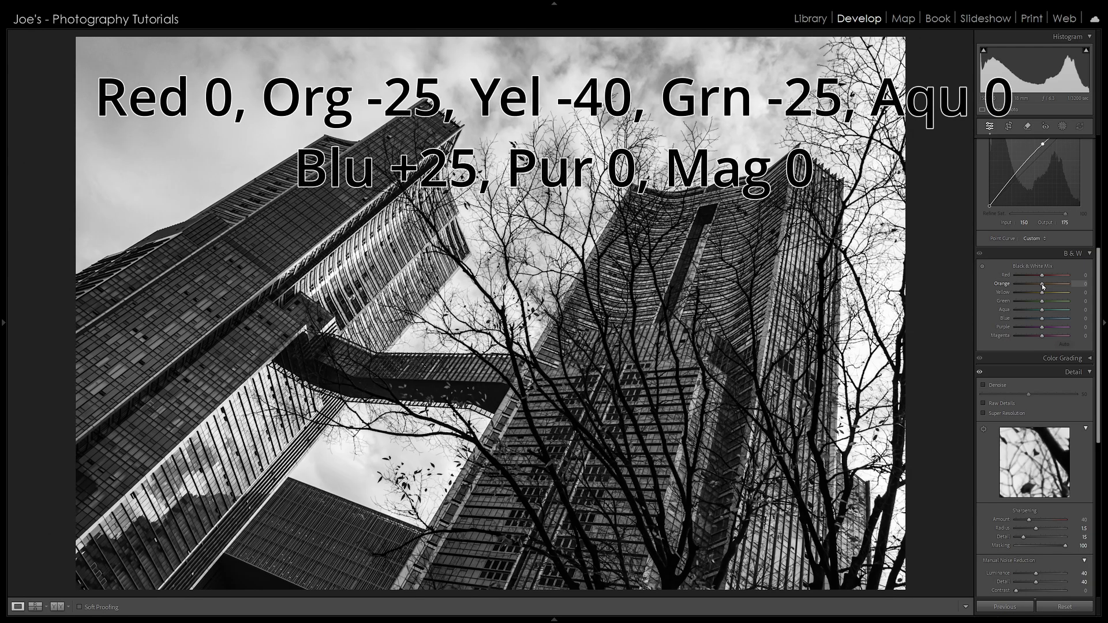
drag(1042, 286, 1033, 288)
drag(1033, 288, 1035, 288)
mouse_move(1041, 296)
mouse_down()
mouse_move(1020, 294)
mouse_move(1030, 292)
mouse_up()
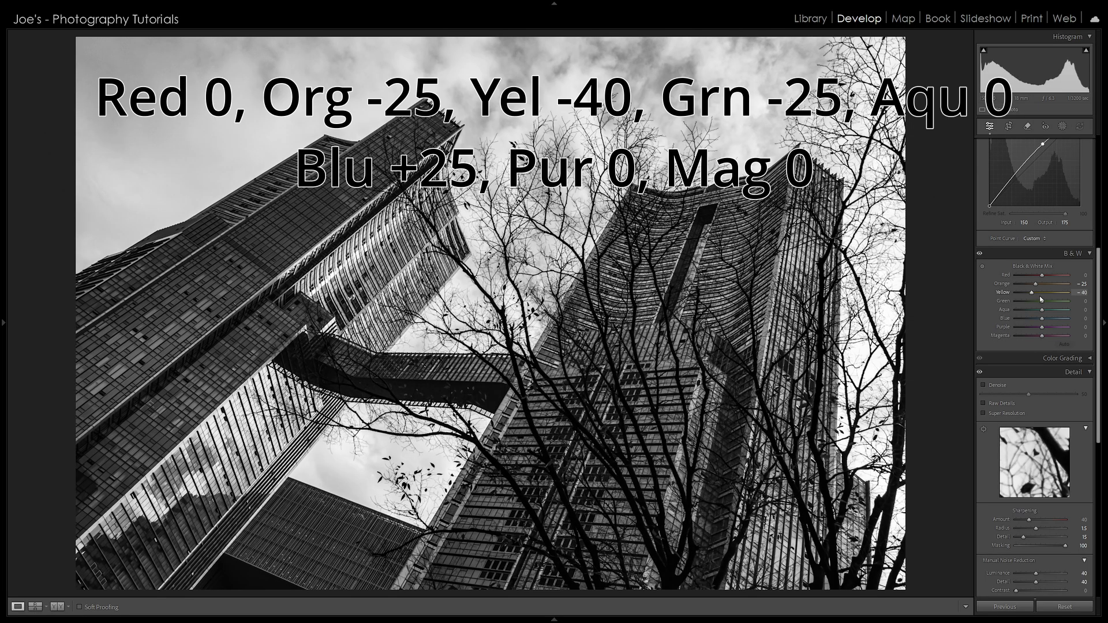
drag(1042, 302, 1036, 302)
click(506, 288)
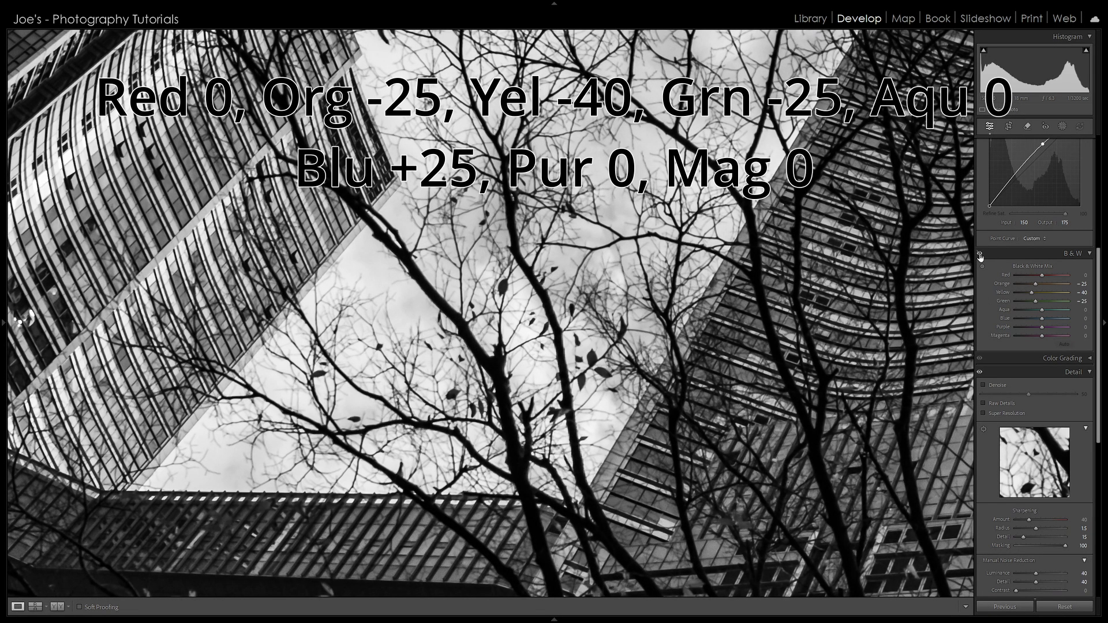
drag(777, 469, 606, 244)
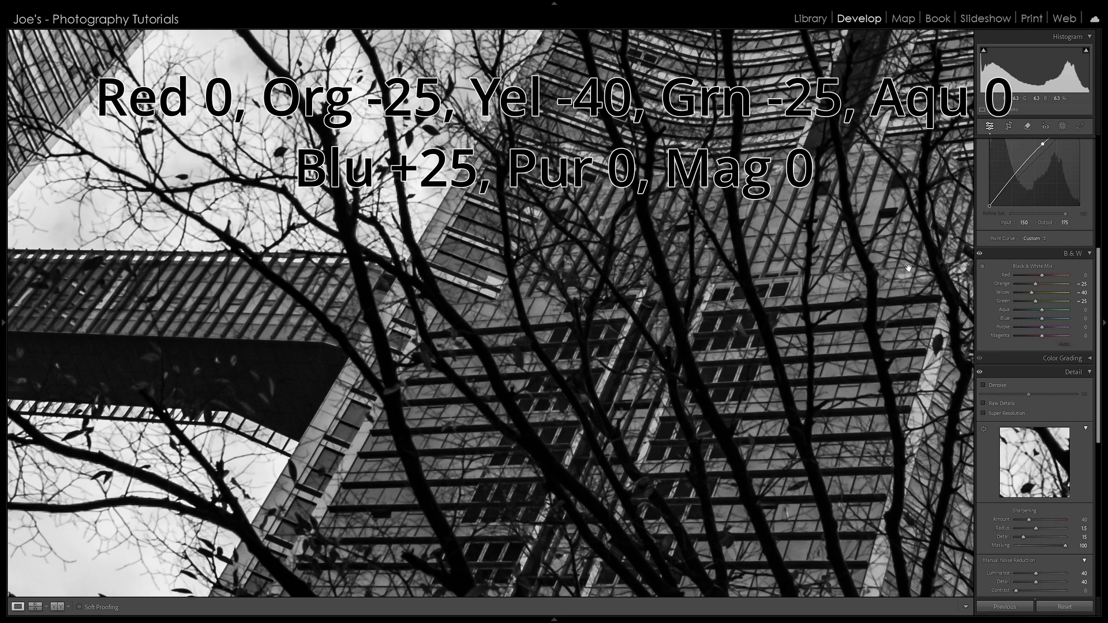
Compare the zoomed-in branches and leaves with and without the black and white mix, and return to the full photo view
click(979, 254)
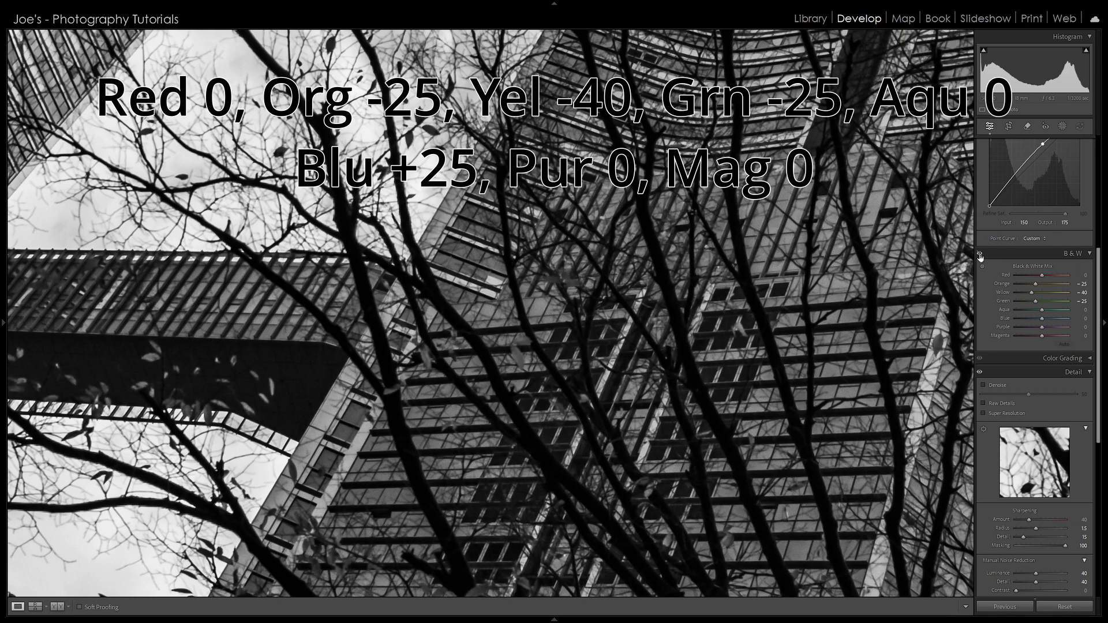
click(979, 253)
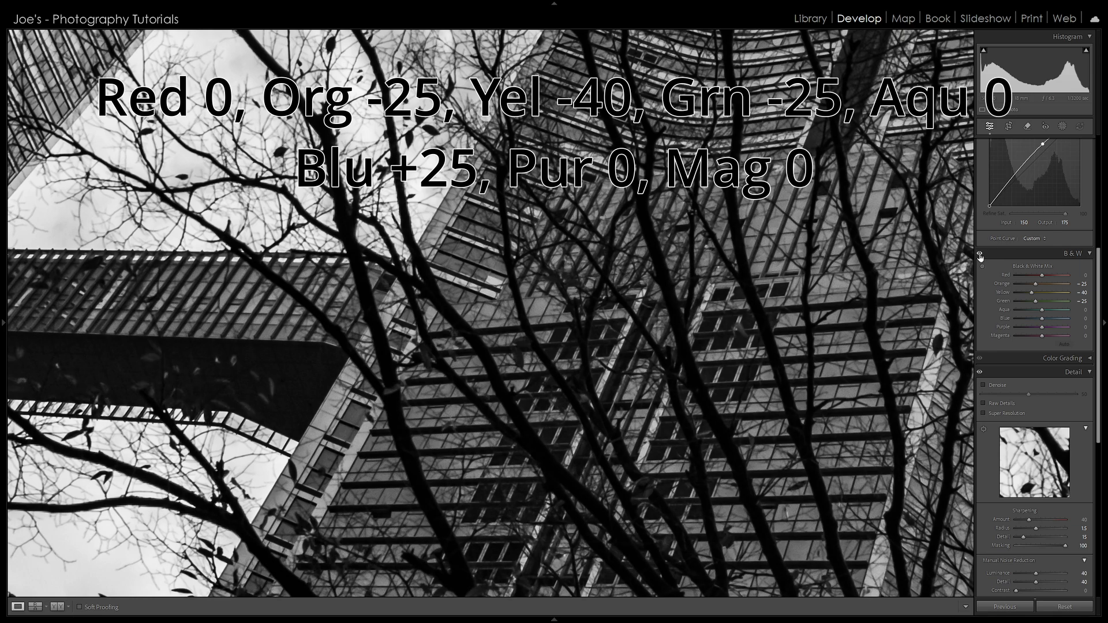
click(979, 253)
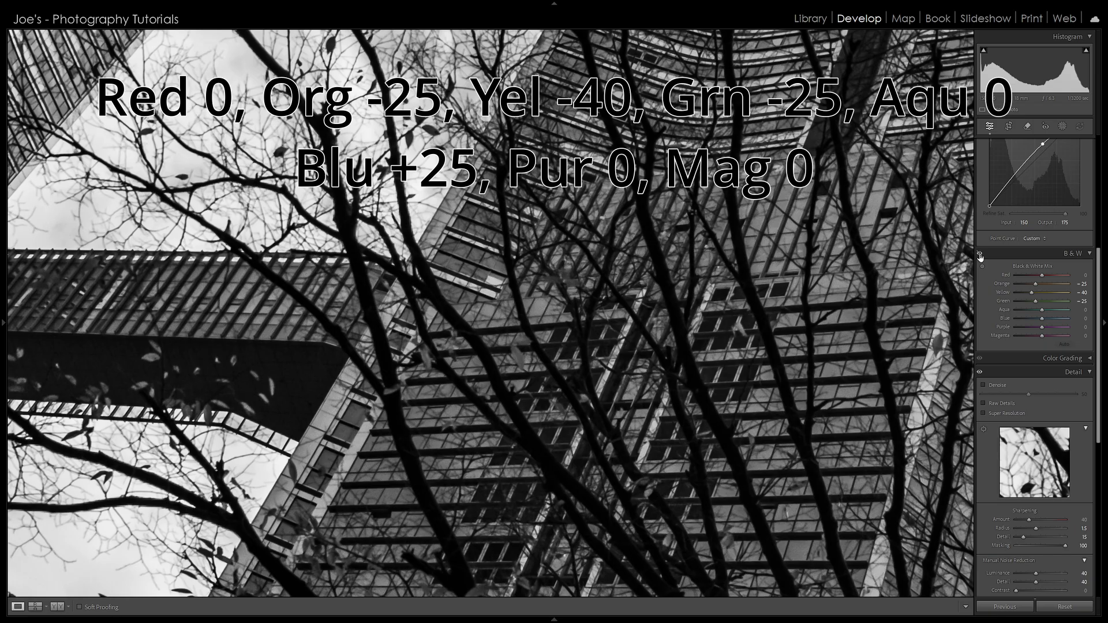
click(979, 254)
click(979, 254)
click(979, 254)
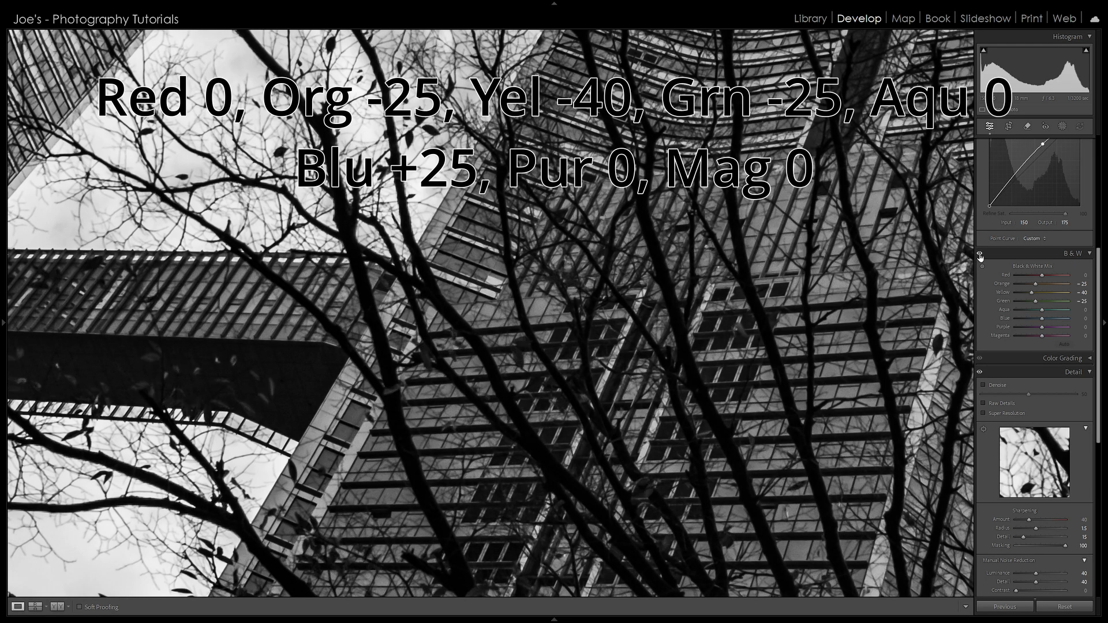
click(573, 299)
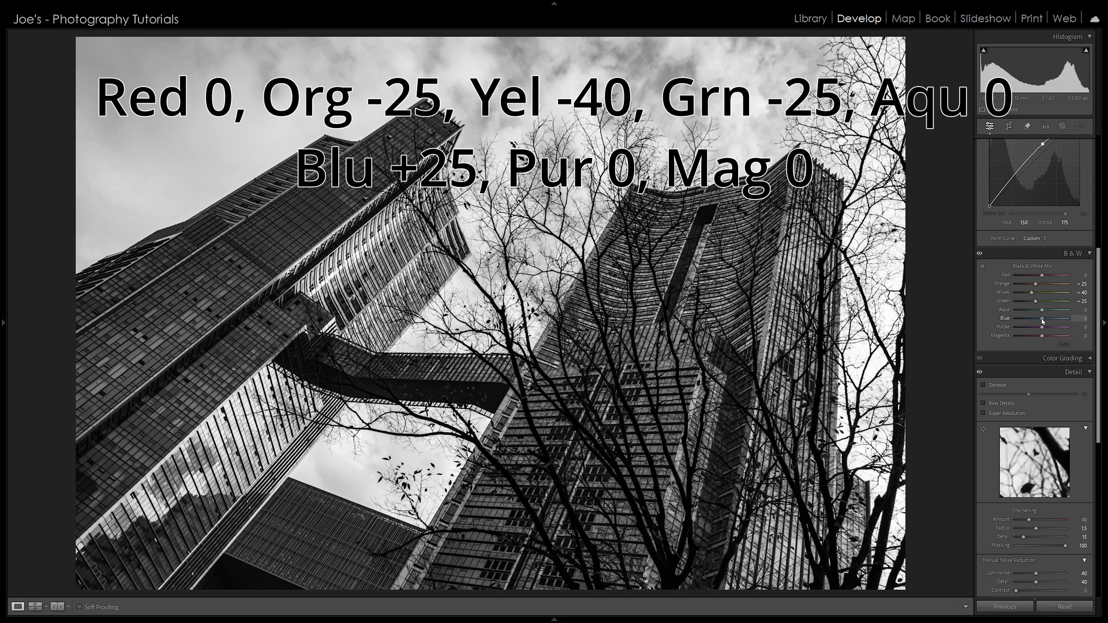
Test the black and white mix's Blue value at both extremes and set it to +25
drag(1041, 320, 1056, 322)
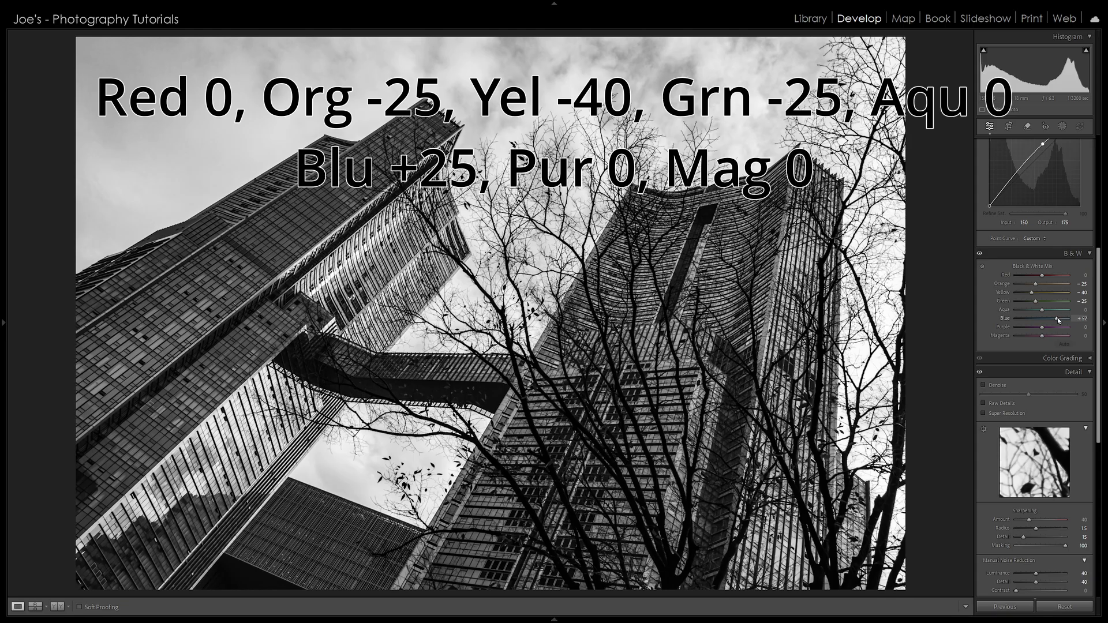
drag(1057, 320, 1082, 322)
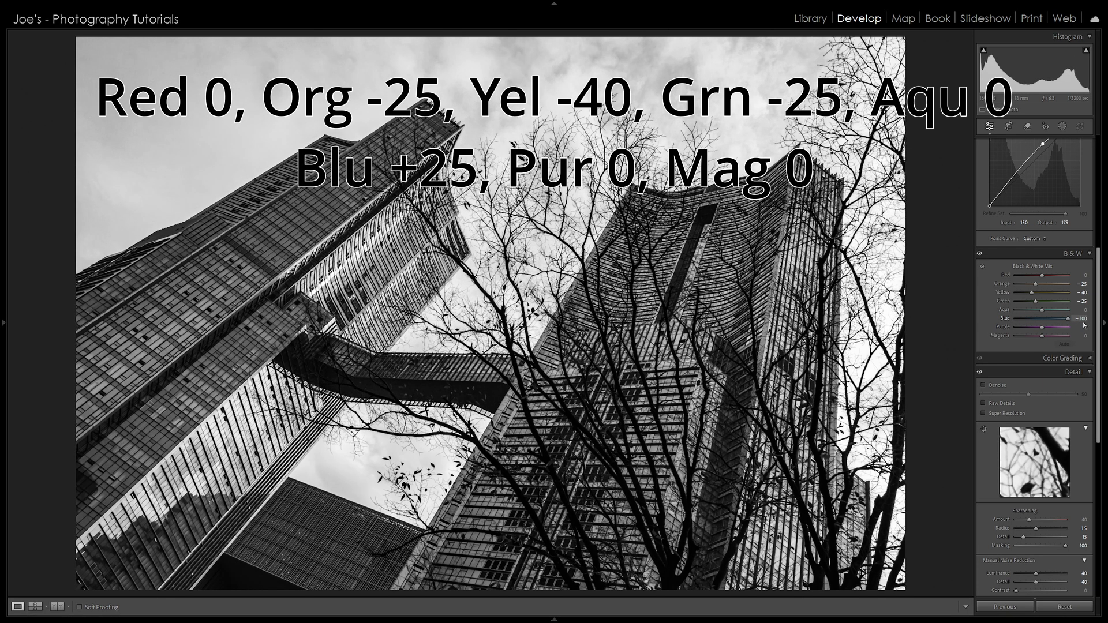
drag(1068, 325, 1005, 326)
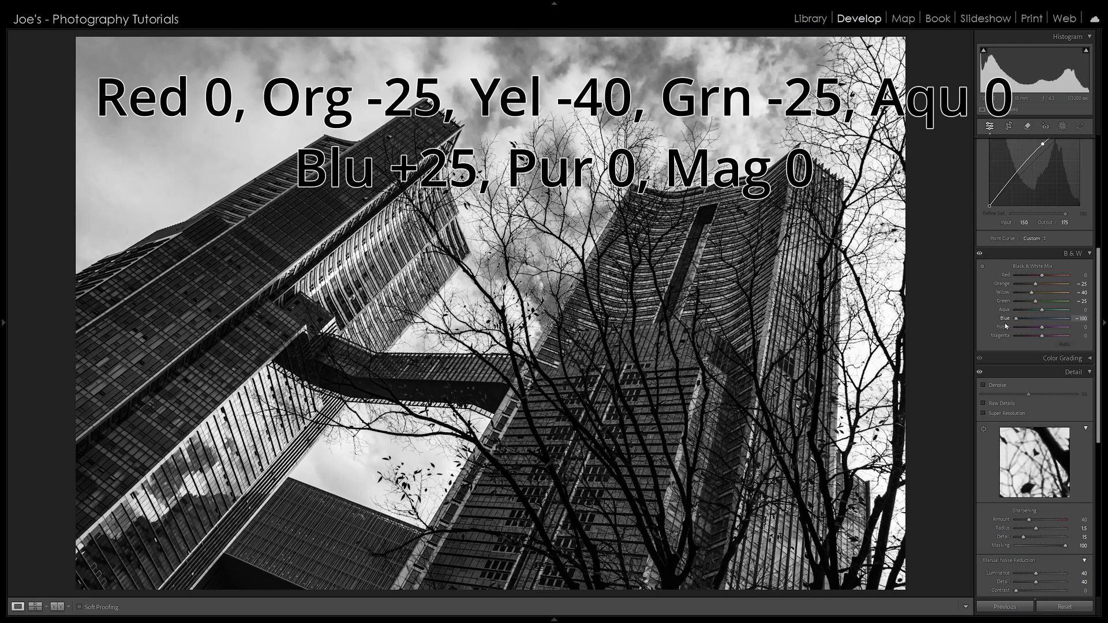
drag(1005, 326, 1048, 322)
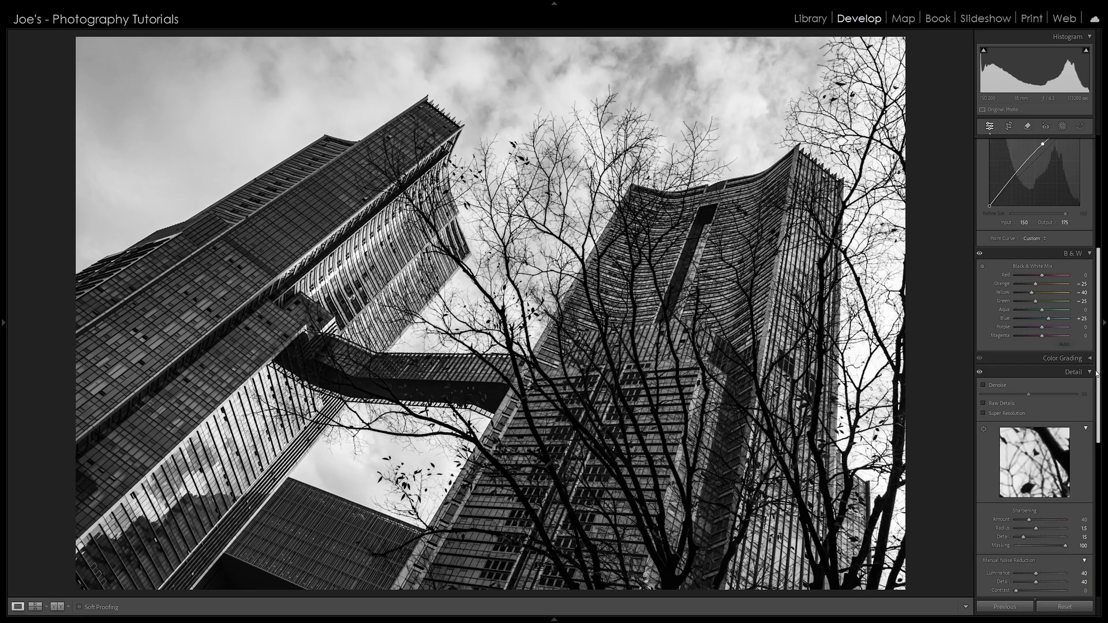
Set the post-crop vignetting to Amount -5 and Midpoint 85
drag(1098, 373, 1097, 526)
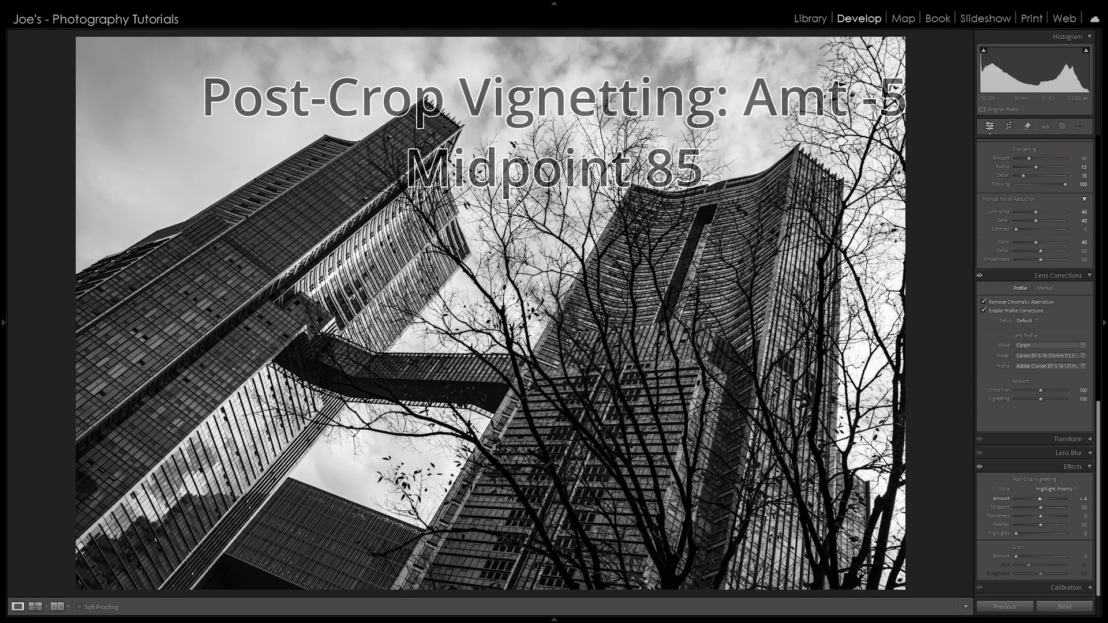
drag(1080, 499, 1077, 500)
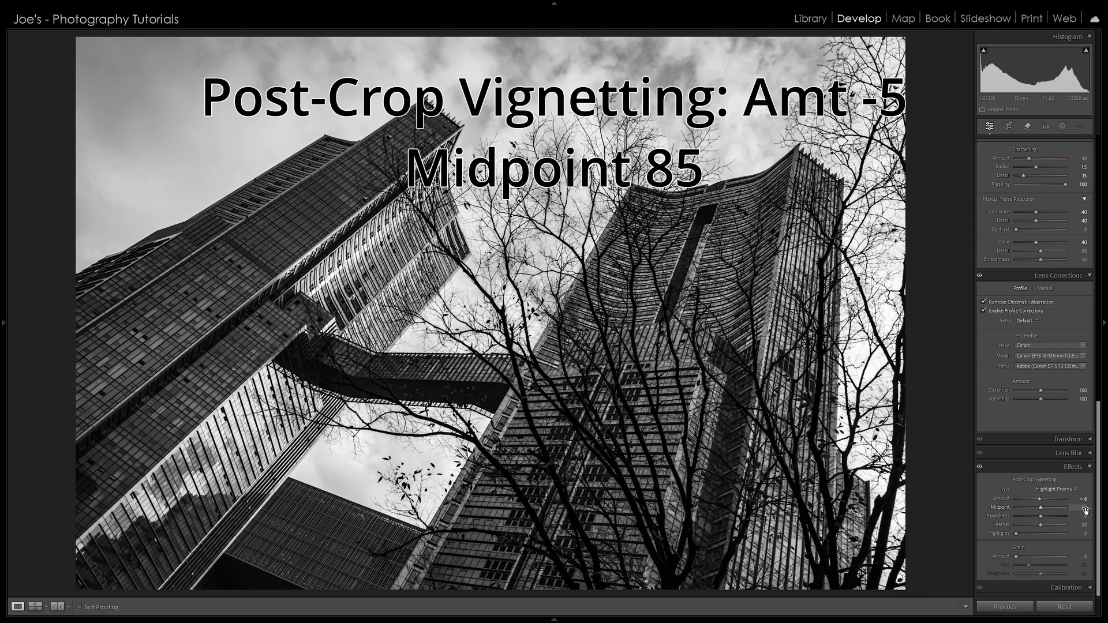
key(alt)
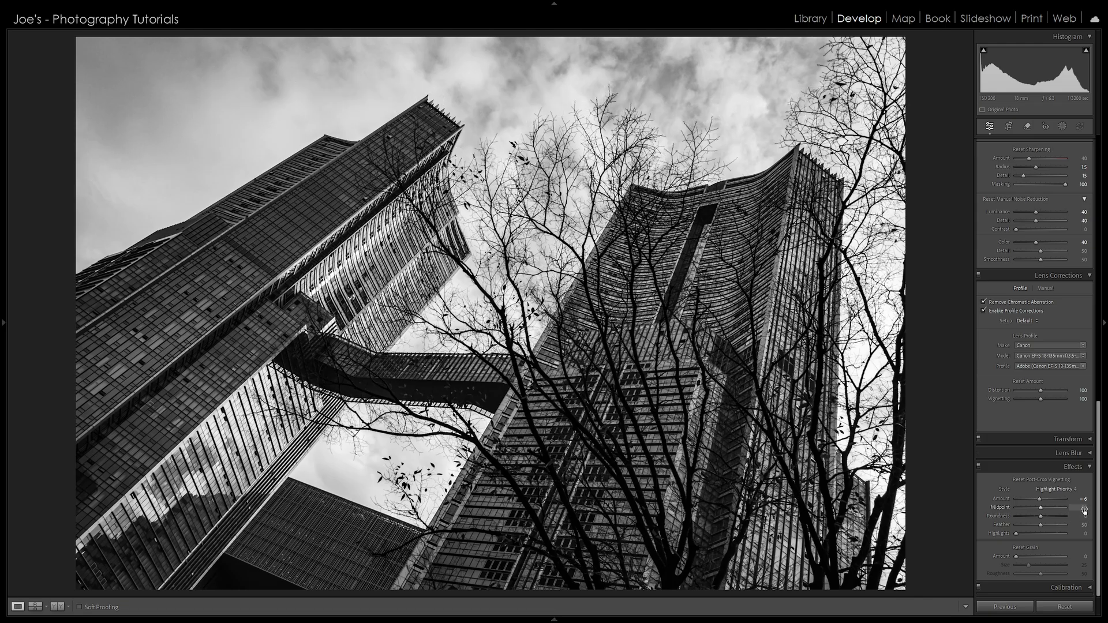
mouse_move(1083, 508)
mouse_down()
mouse_move(1060, 509)
mouse_move(1074, 509)
mouse_up()
drag(1055, 508, 1058, 508)
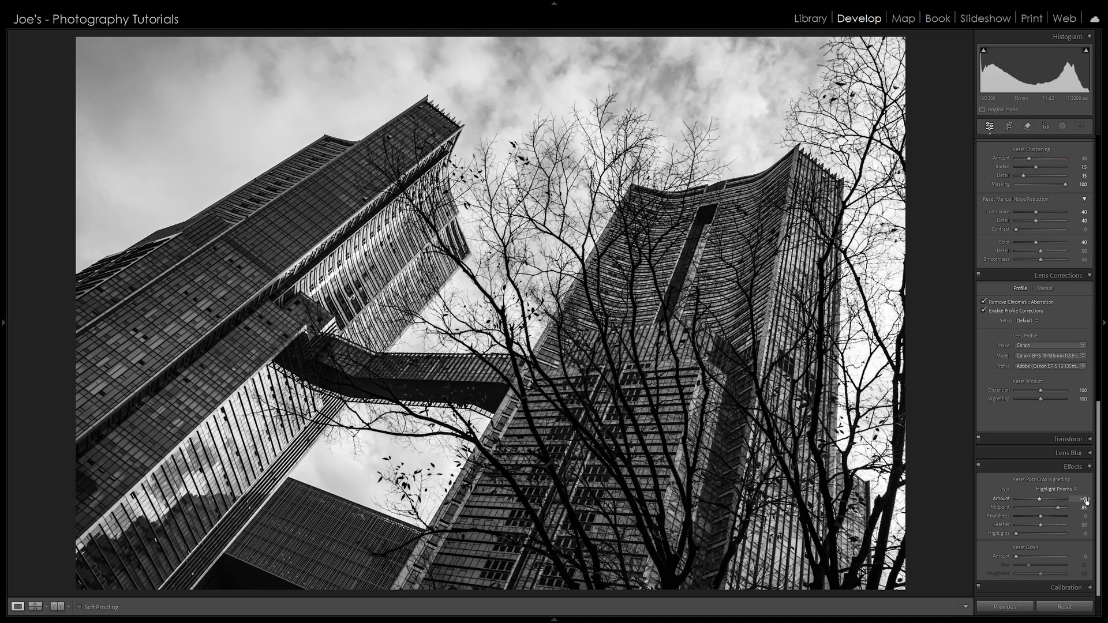
drag(1039, 498, 1039, 498)
Compare the photo repeatedly with and without the vignetting effect
click(979, 467)
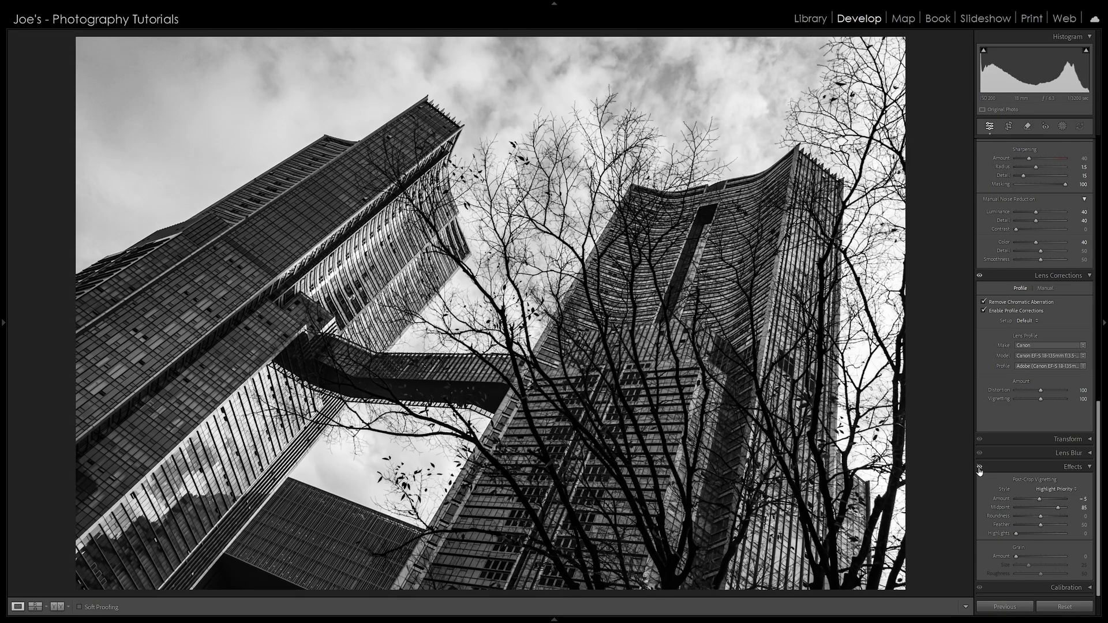
click(979, 467)
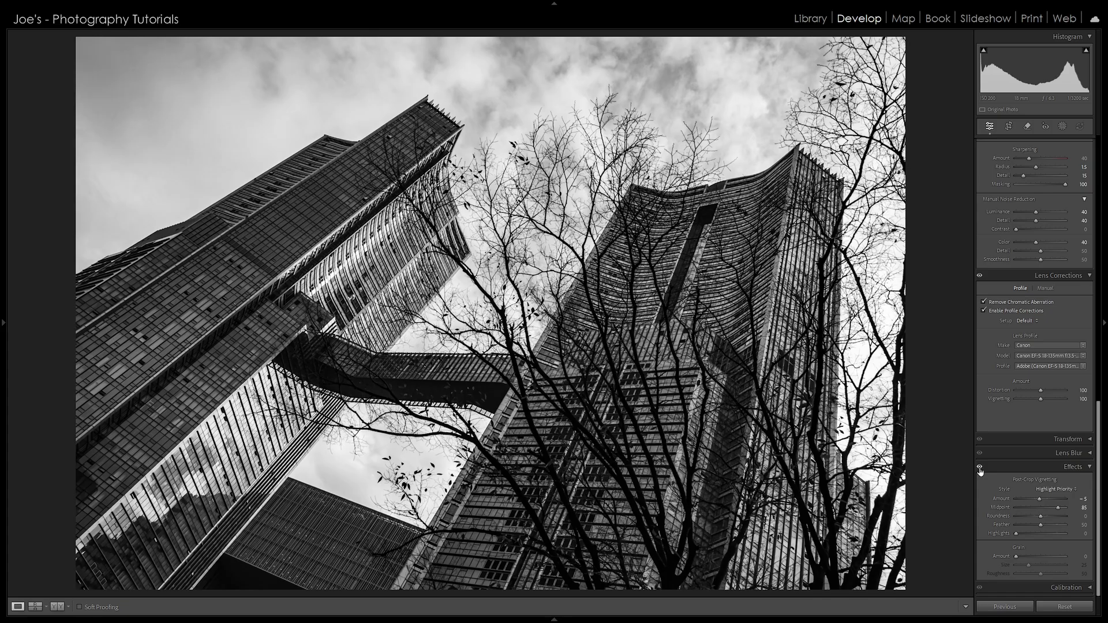
click(979, 467)
click(979, 468)
click(979, 468)
click(979, 467)
click(979, 467)
click(979, 467)
click(979, 467)
click(979, 467)
Create a brush mask, set the brush size to 21, and paint over the open sky above and between the towers
click(1061, 126)
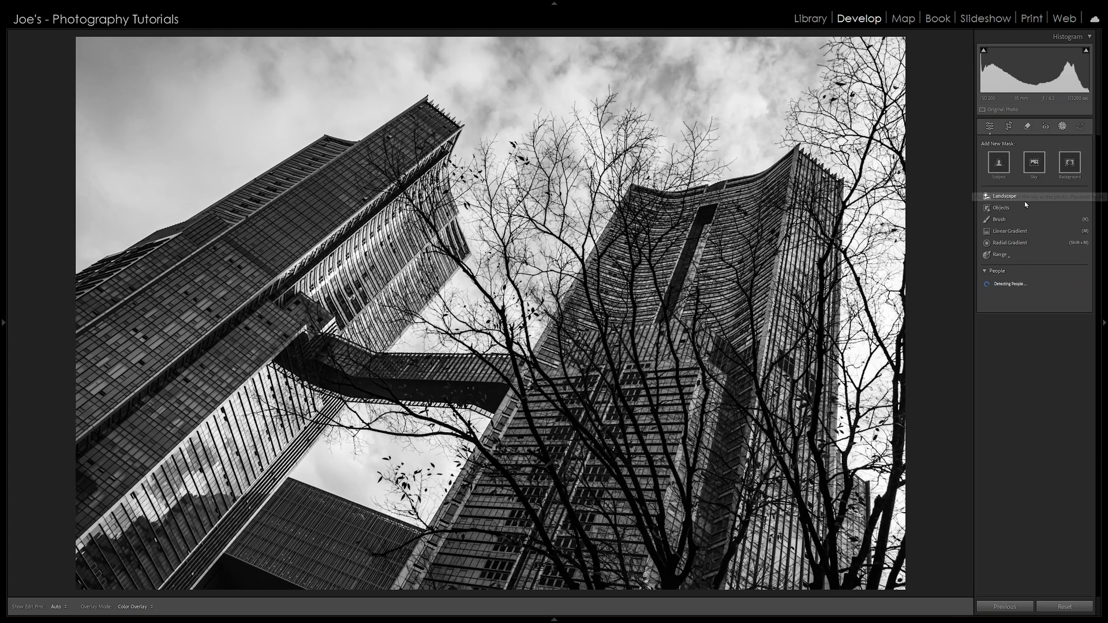
click(998, 220)
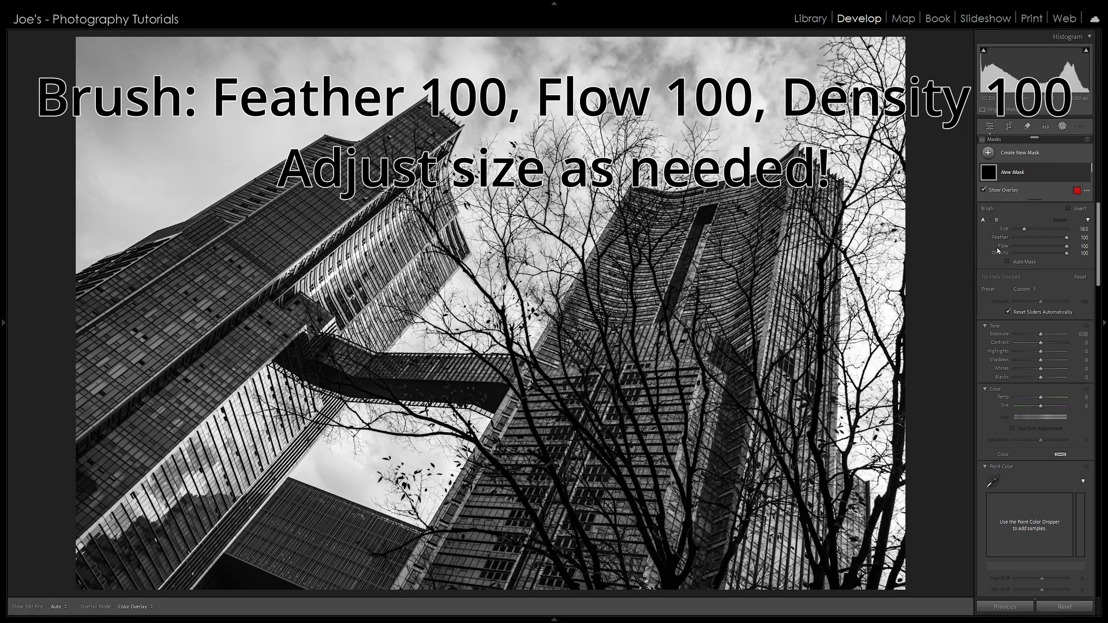
scroll(527, 125, up, 2)
scroll(526, 125, up, 3)
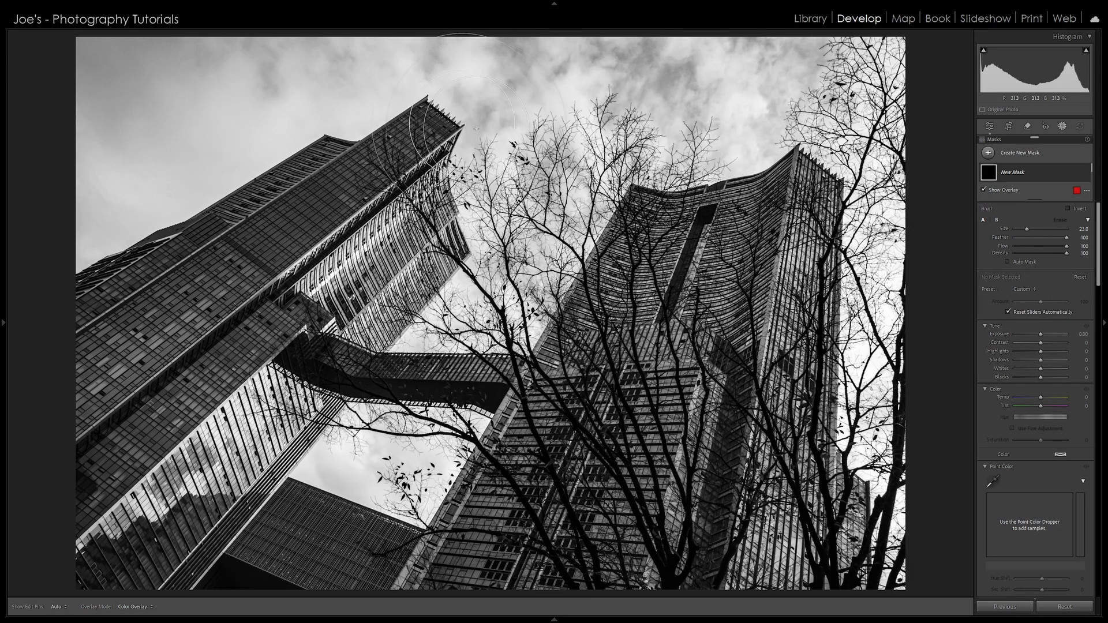
key(bracketleft)
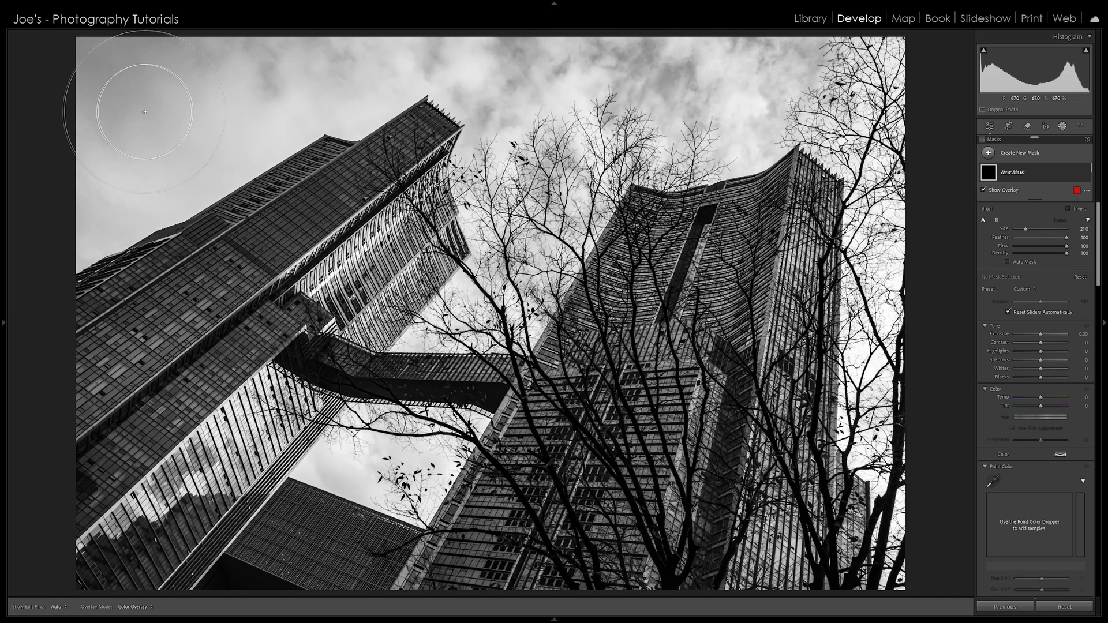
mouse_move(167, 98)
mouse_down()
mouse_move(67, 185)
mouse_move(154, 112)
mouse_move(313, 76)
mouse_move(136, 52)
mouse_move(494, 12)
mouse_move(523, 153)
mouse_move(519, 191)
mouse_move(611, 116)
mouse_move(727, 75)
mouse_move(863, 78)
mouse_move(807, 113)
mouse_move(663, 144)
mouse_move(523, 205)
mouse_move(577, 139)
mouse_move(877, 75)
mouse_move(927, 302)
mouse_move(920, 173)
mouse_up()
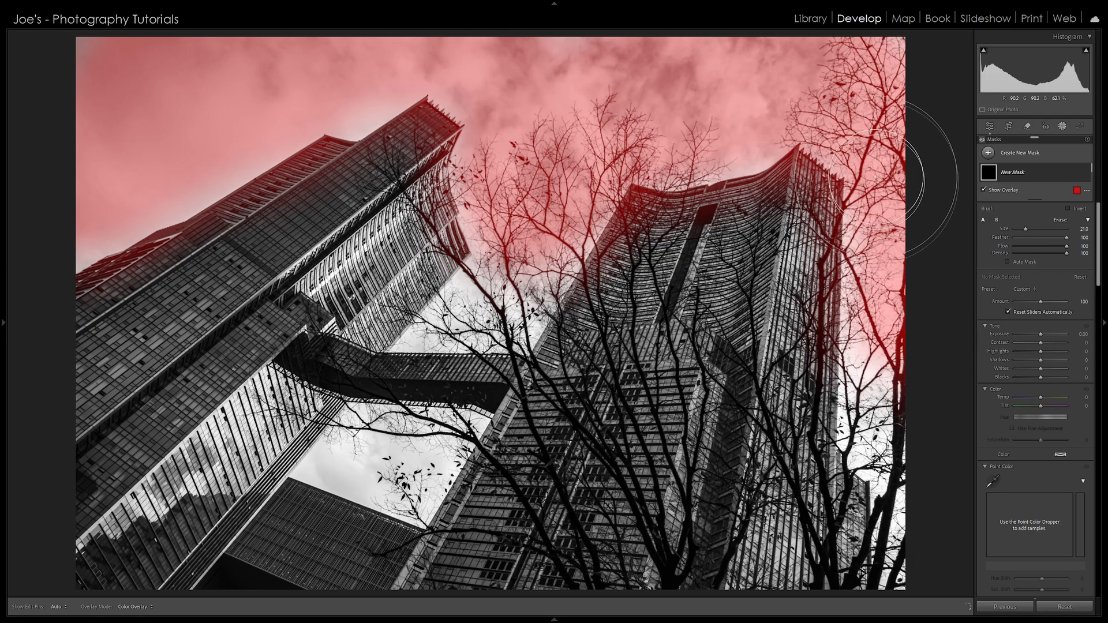
Reduce the brush size to 10 and paint the remaining sky beside the right tower and above and below the bridge
key(bracketleft)
key(bracketleft)
key(bracketleft)
key(bracketleft)
key(bracketleft)
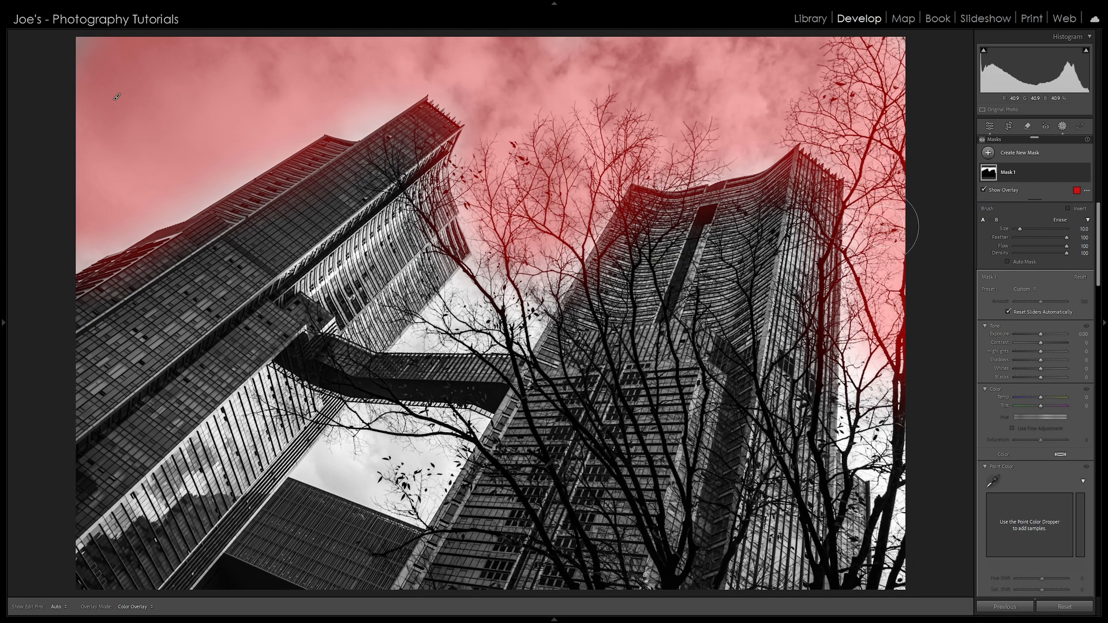
key(h)
mouse_move(858, 375)
mouse_down()
mouse_move(881, 410)
mouse_move(905, 521)
mouse_move(870, 401)
mouse_up()
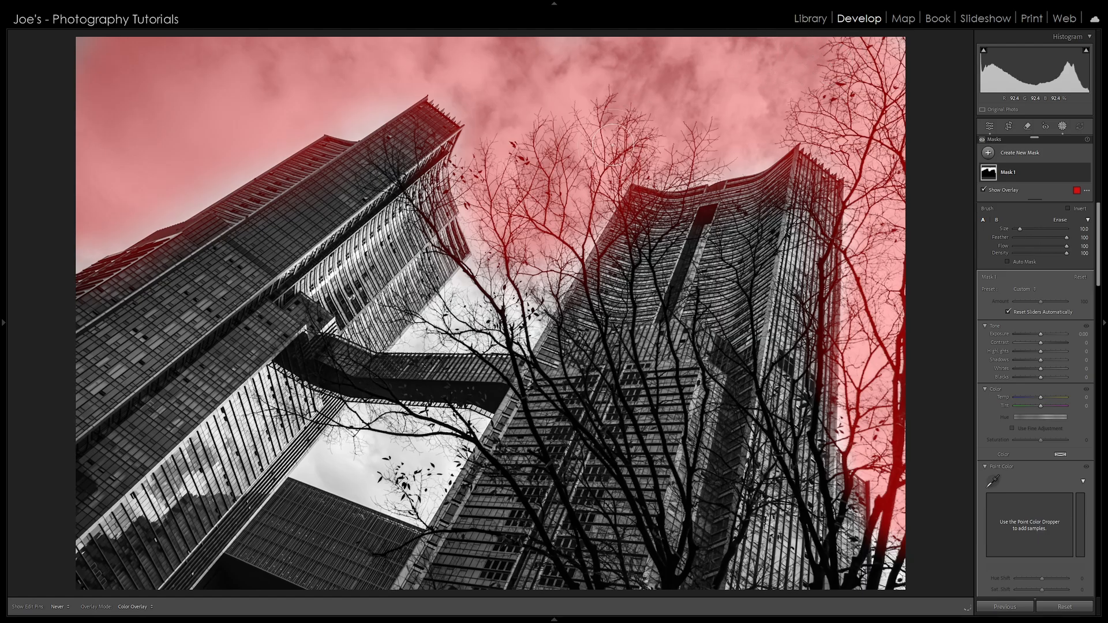
mouse_move(615, 145)
mouse_down()
mouse_move(567, 283)
mouse_move(479, 315)
mouse_move(481, 292)
mouse_move(425, 341)
mouse_move(475, 302)
mouse_move(516, 320)
mouse_up()
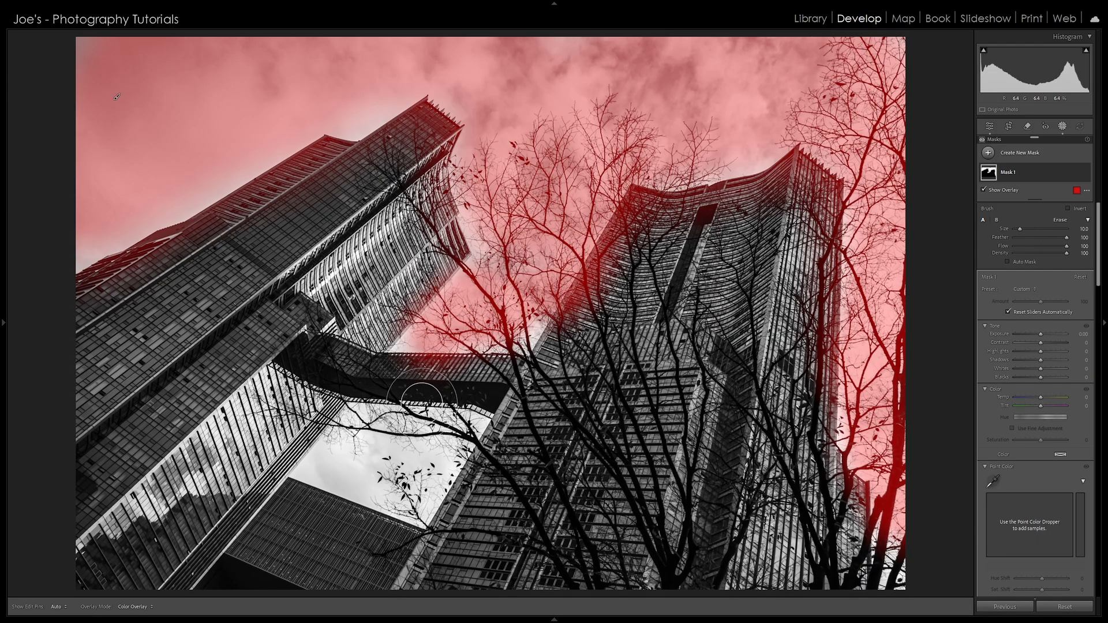
mouse_move(378, 420)
mouse_down()
mouse_move(336, 463)
mouse_move(363, 491)
mouse_move(430, 501)
mouse_move(456, 427)
mouse_move(347, 421)
mouse_move(399, 433)
mouse_up()
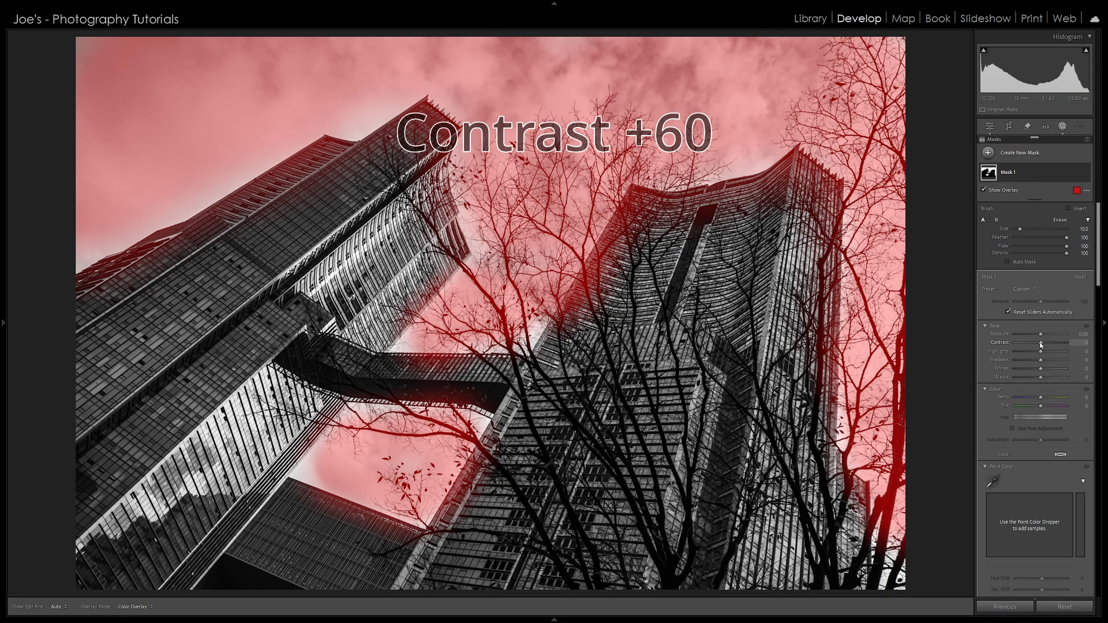
Hide the mask overlay, set the sky mask's Contrast to 60, and compare the photo with and without the mask
key(o)
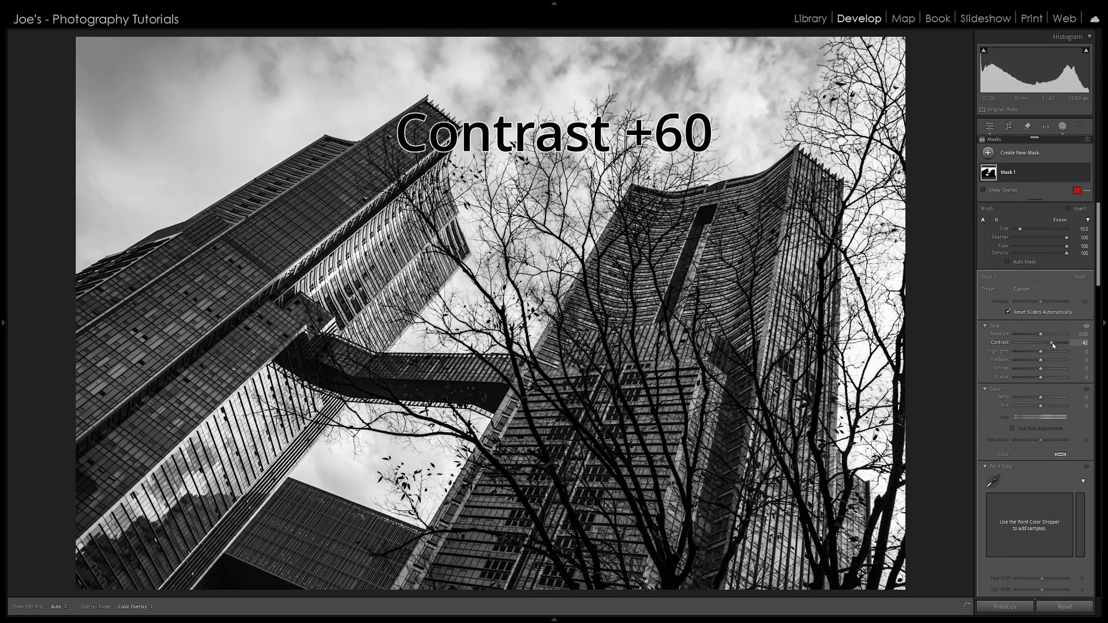
drag(1052, 345, 1054, 345)
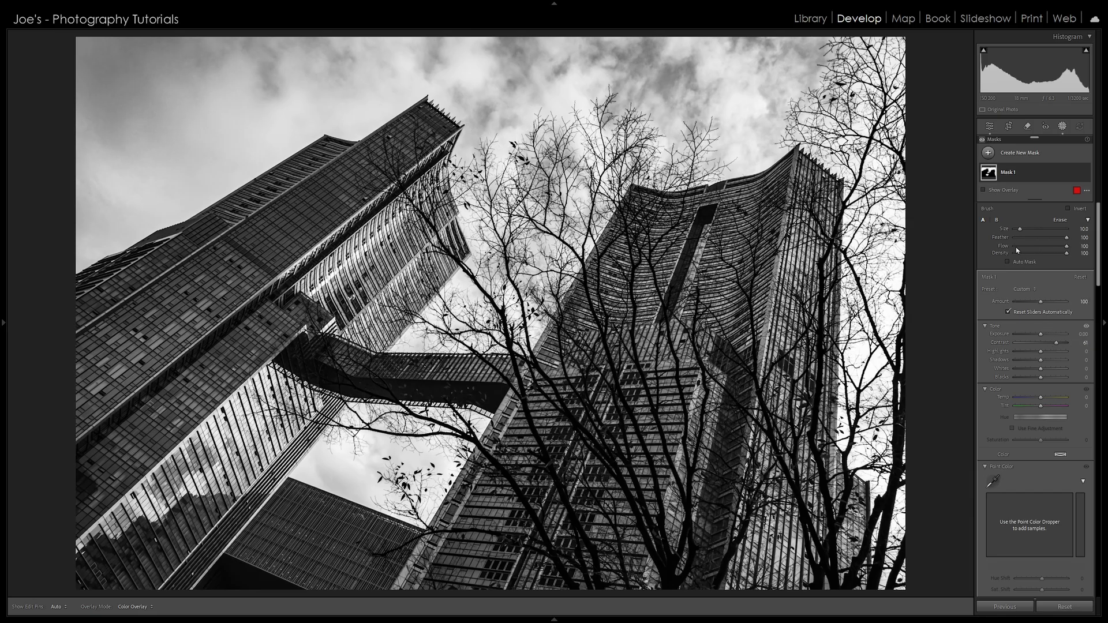
click(1085, 174)
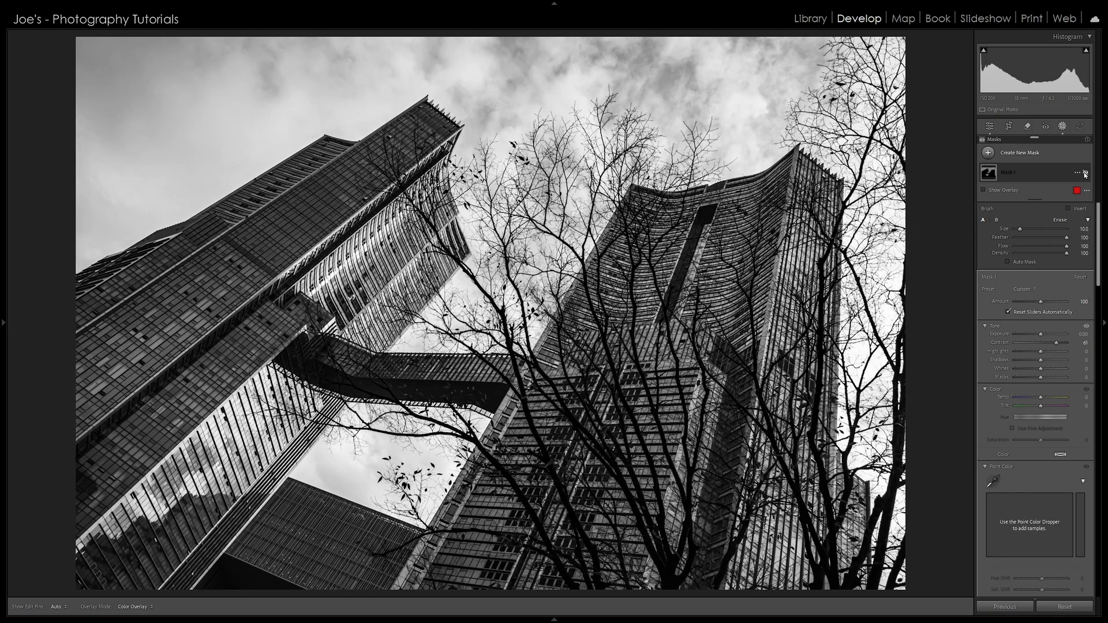
click(1084, 174)
click(1084, 173)
click(1084, 173)
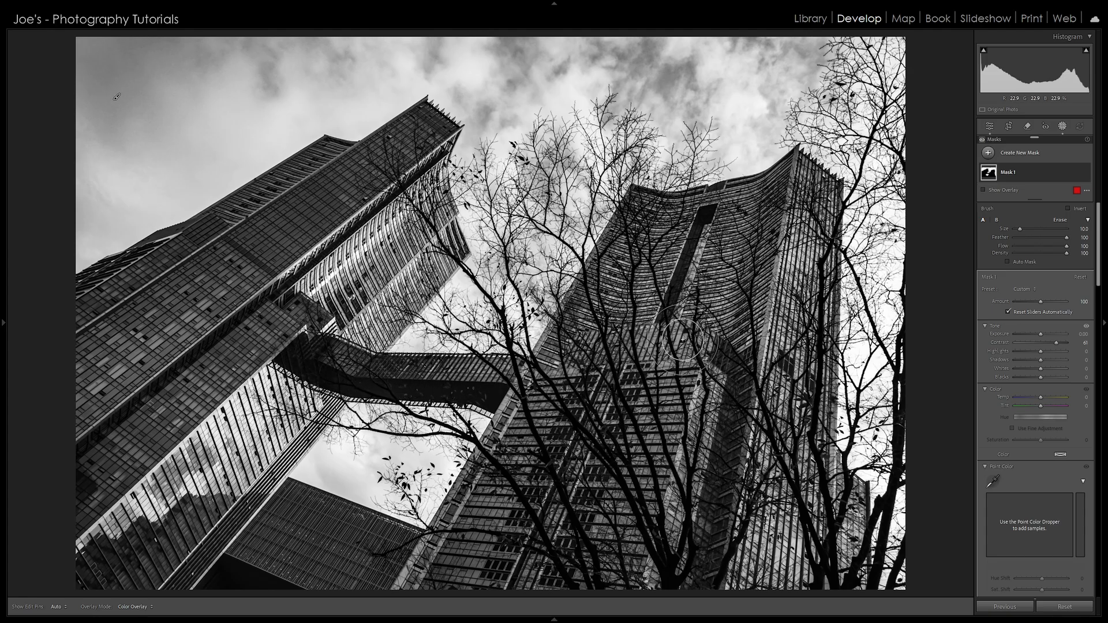
Create a second brush mask, reduce the brush size to 6, and paint over the dark bridge between the towers
click(988, 153)
click(1009, 244)
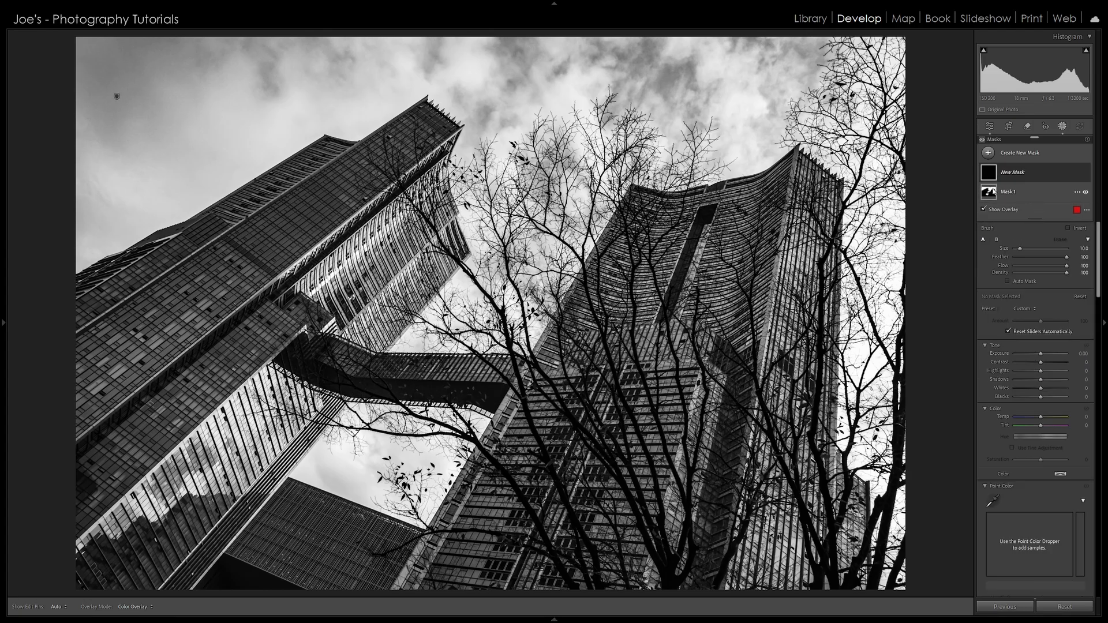
key(bracketleft)
key(bracketleft)
key(bracketleft)
key(bracketleft)
mouse_move(302, 358)
mouse_down()
mouse_move(344, 376)
mouse_move(492, 393)
mouse_move(387, 382)
mouse_move(290, 363)
mouse_up()
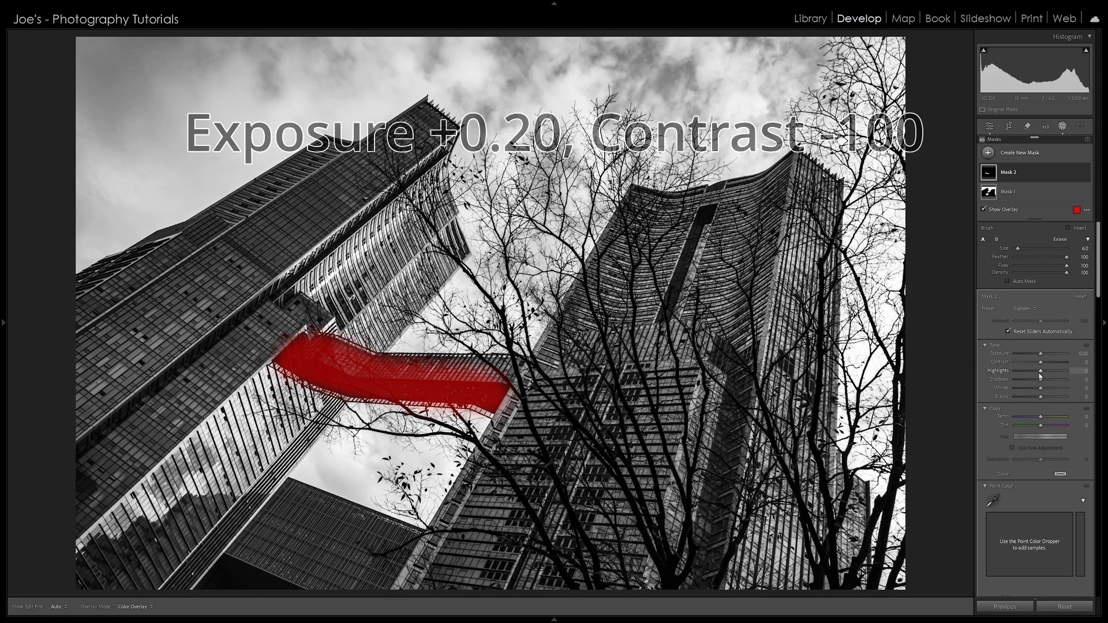
Hide the overlay, set the bridge mask to Exposure 0.20 and Contrast -100, and compare the photo with and without the mask
key(o)
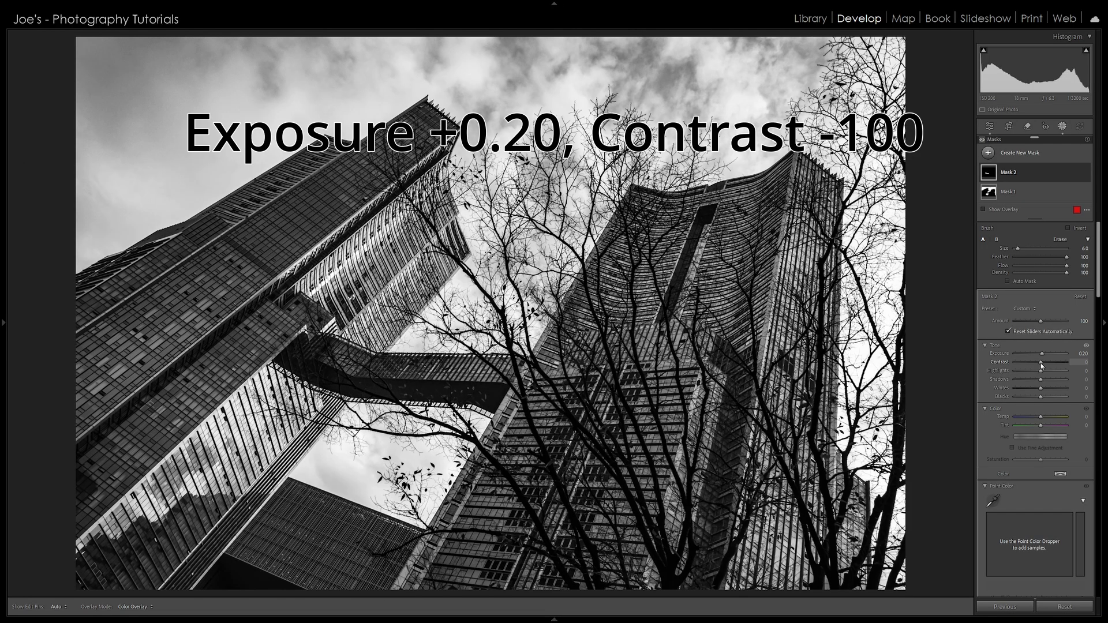
drag(1027, 365, 986, 367)
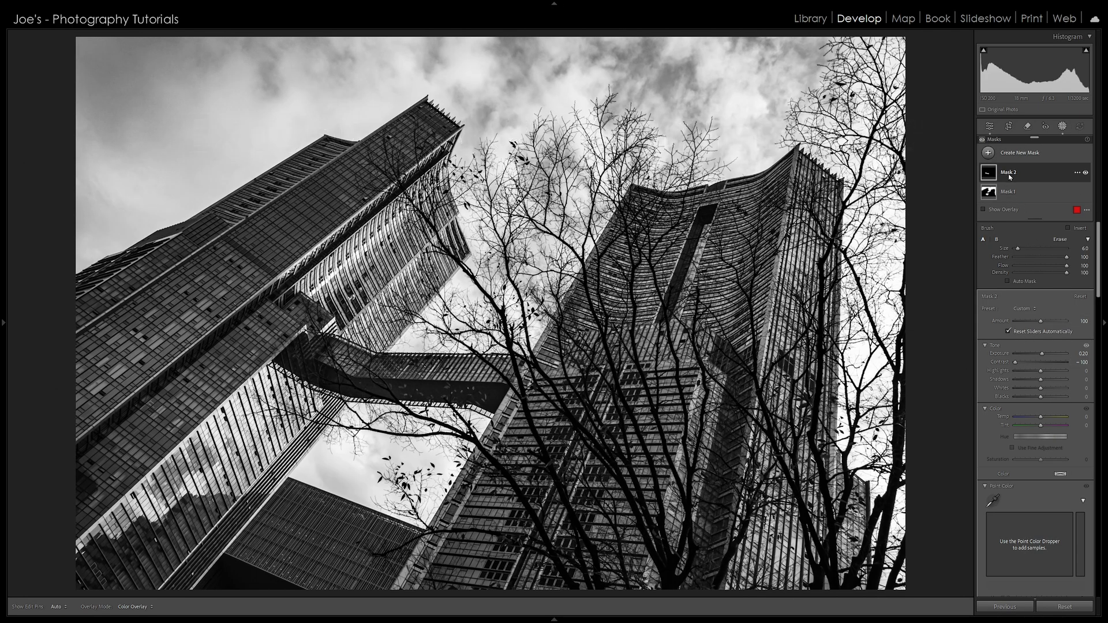
click(1085, 173)
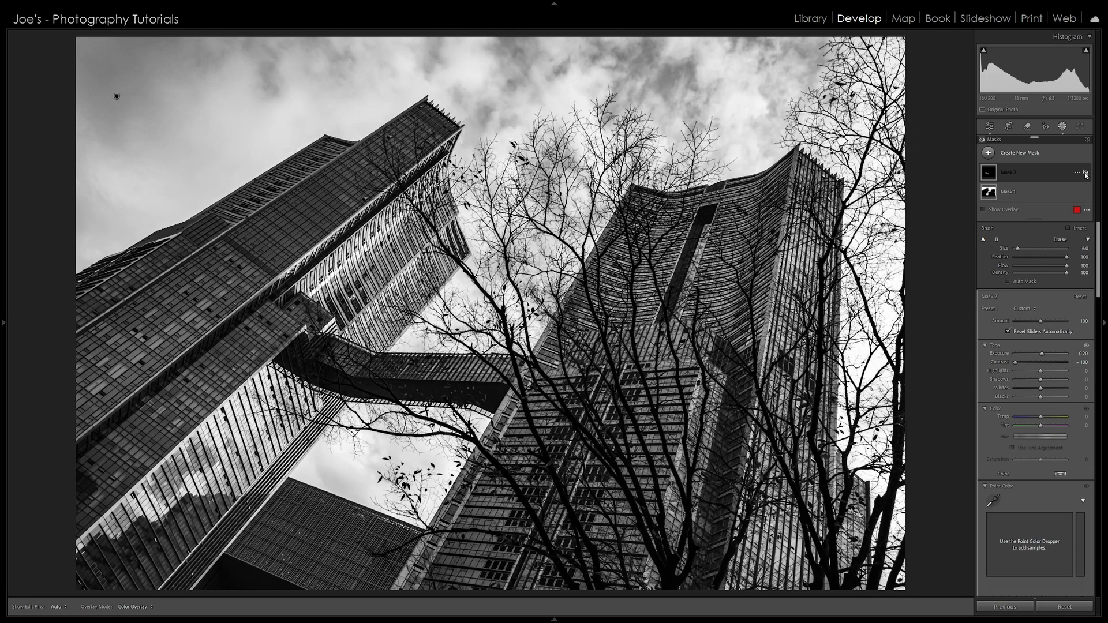
click(1085, 173)
click(1085, 174)
click(1085, 173)
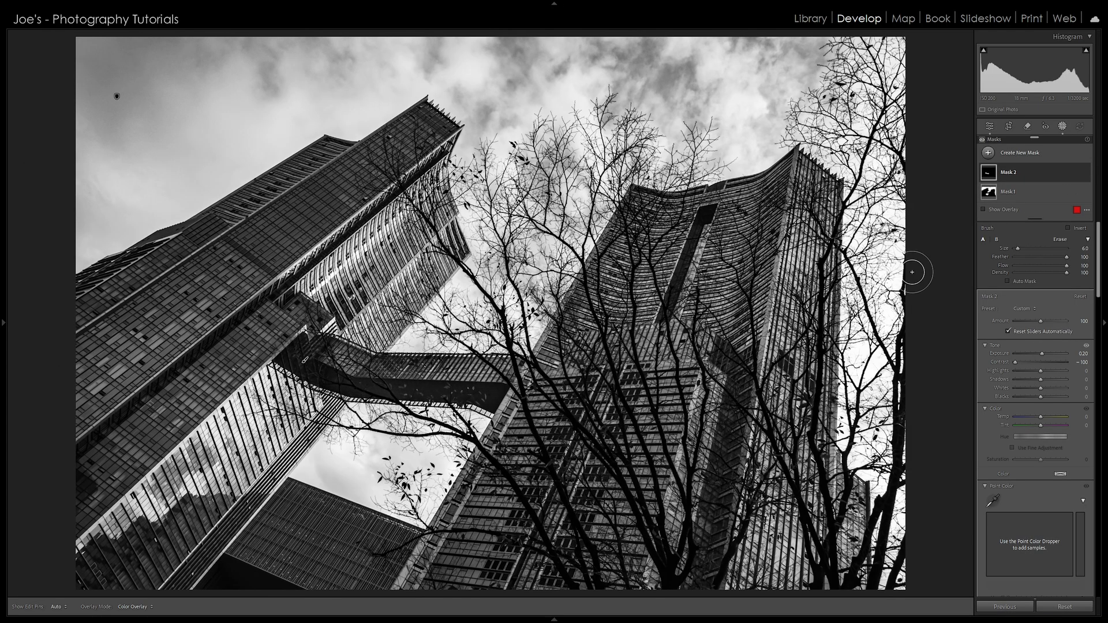